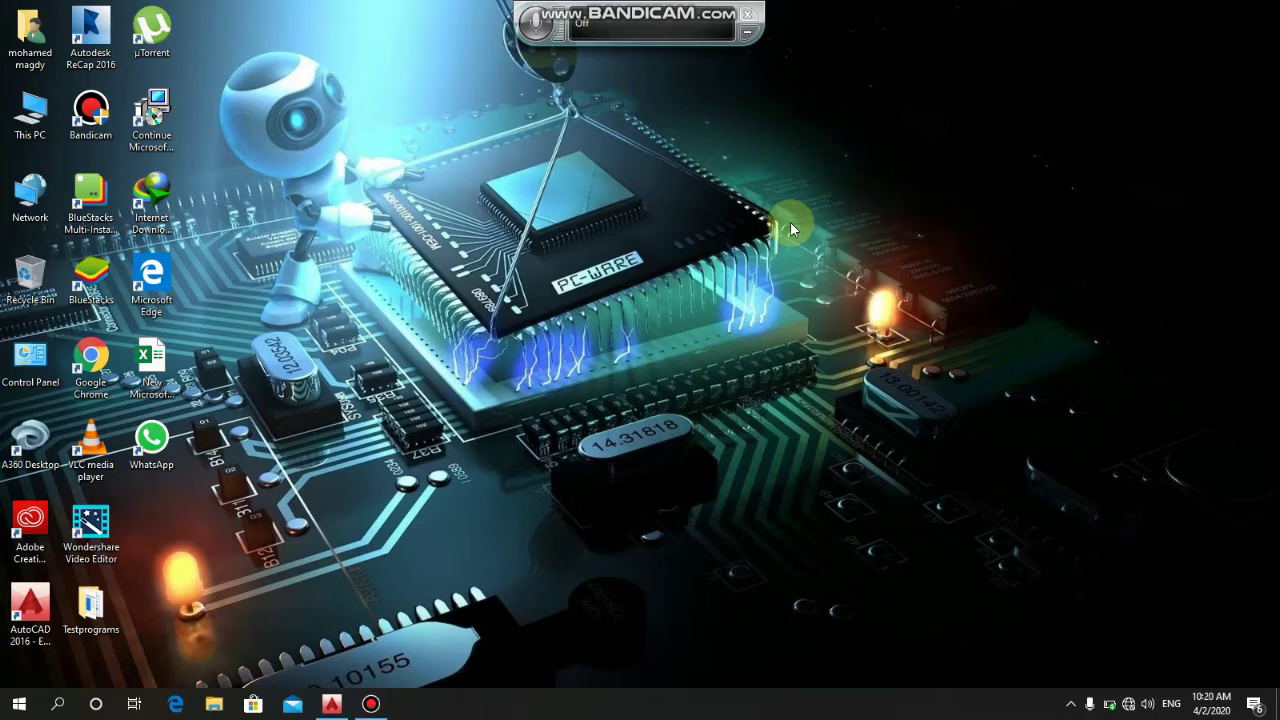
Launch AutoCAD 2016 and start a new blank drawing, Drawing1.
double_click(41, 607)
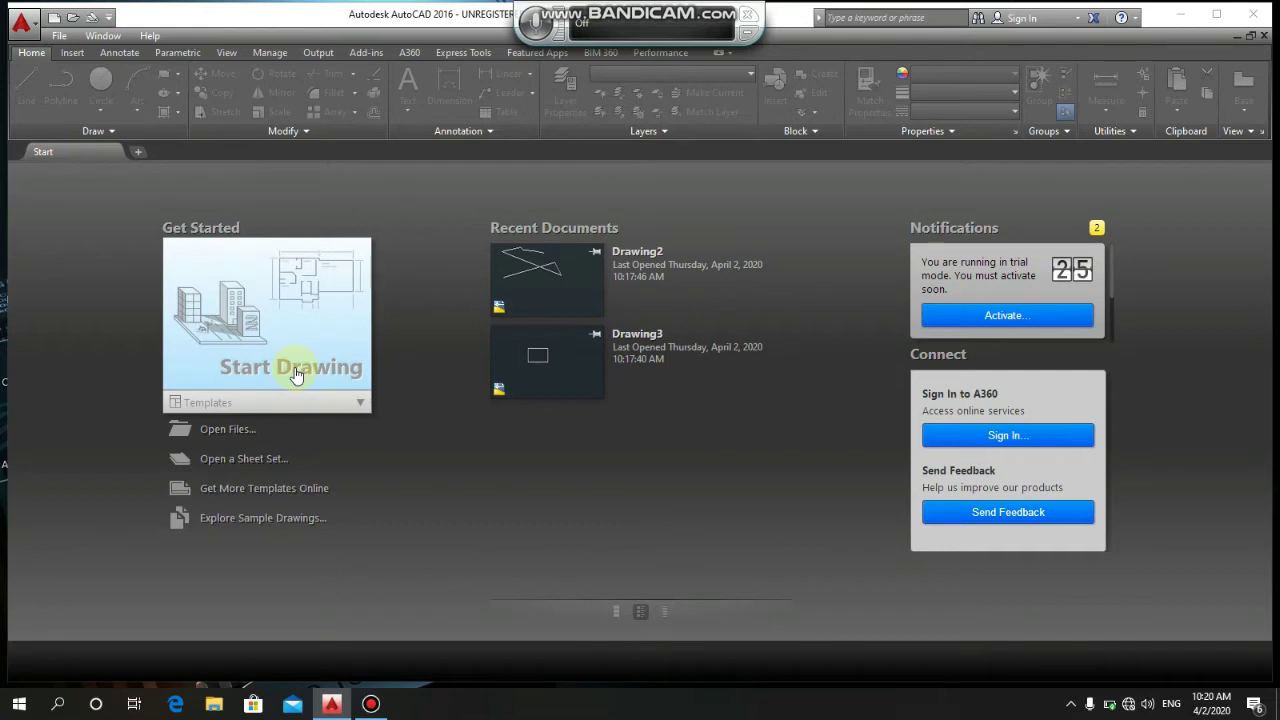
left_click(138, 153)
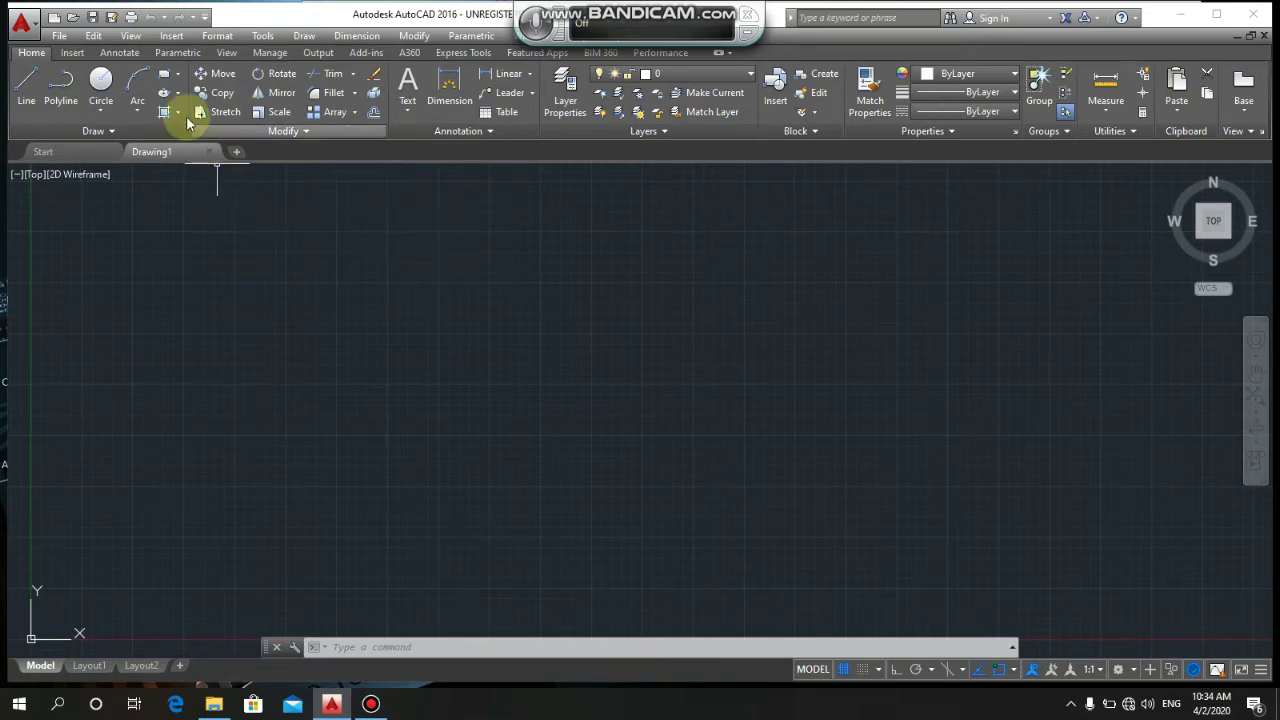
left_click(204, 19)
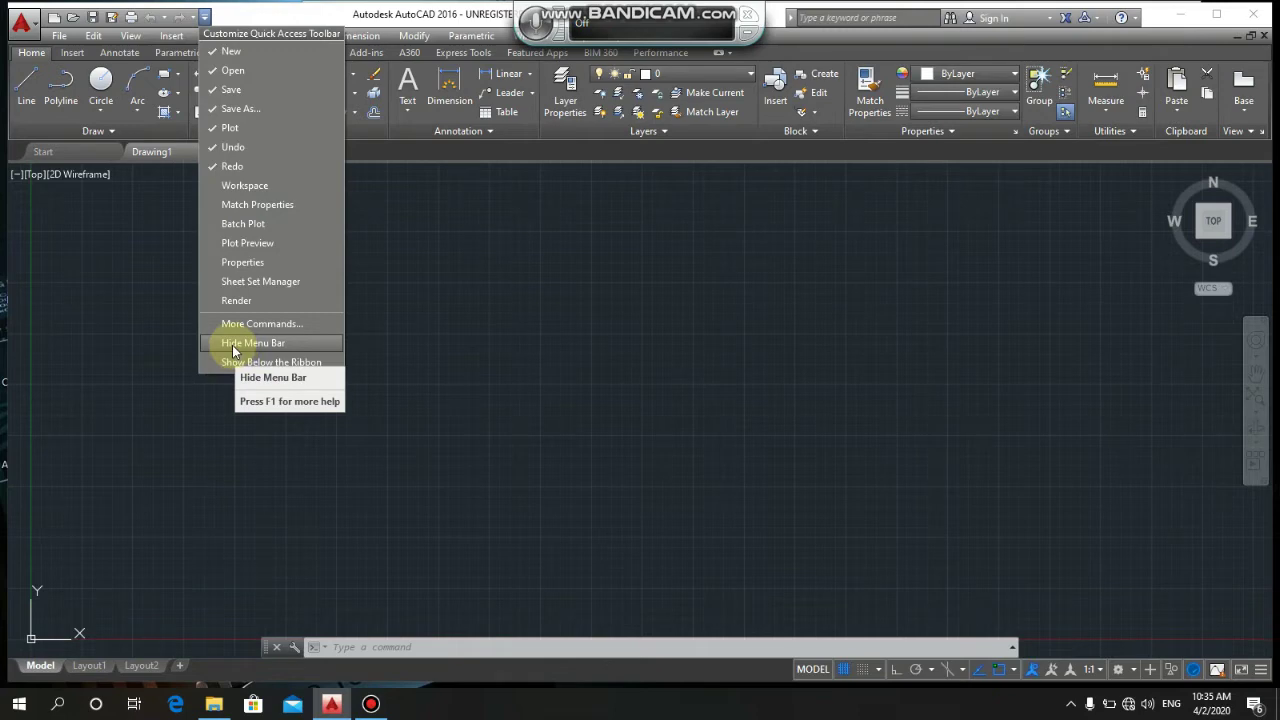
left_click(233, 345)
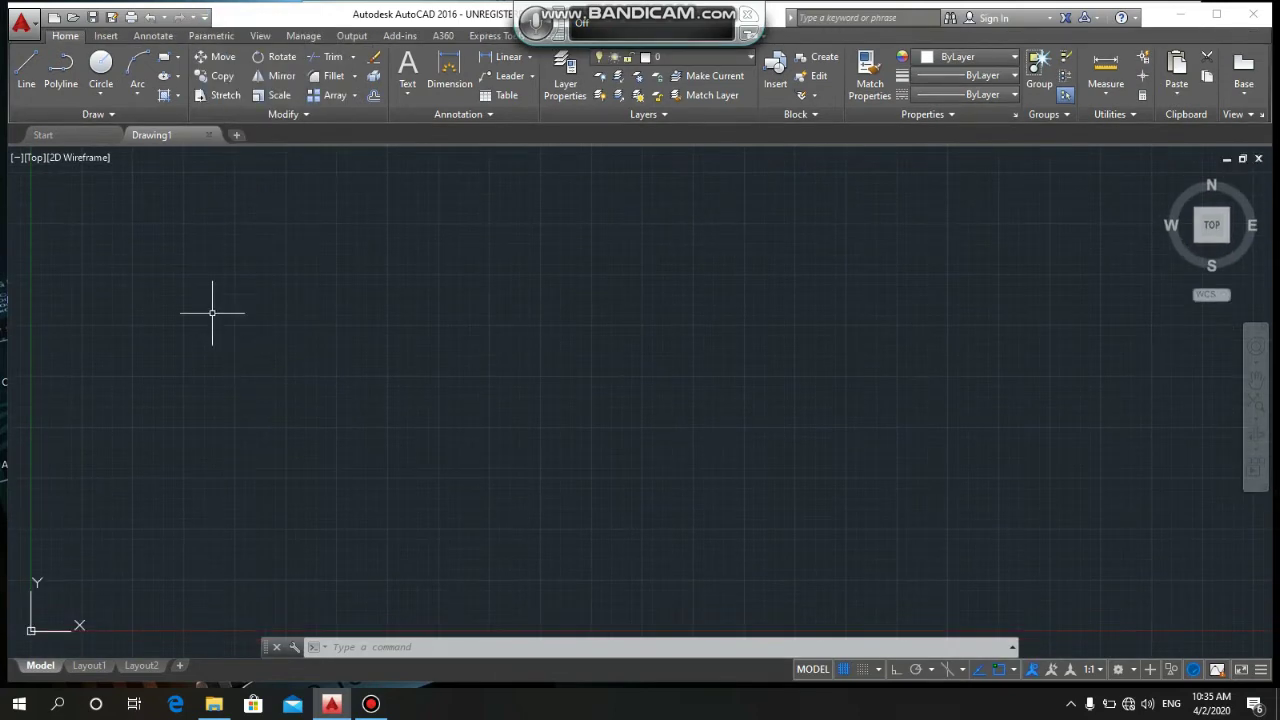
left_click(204, 20)
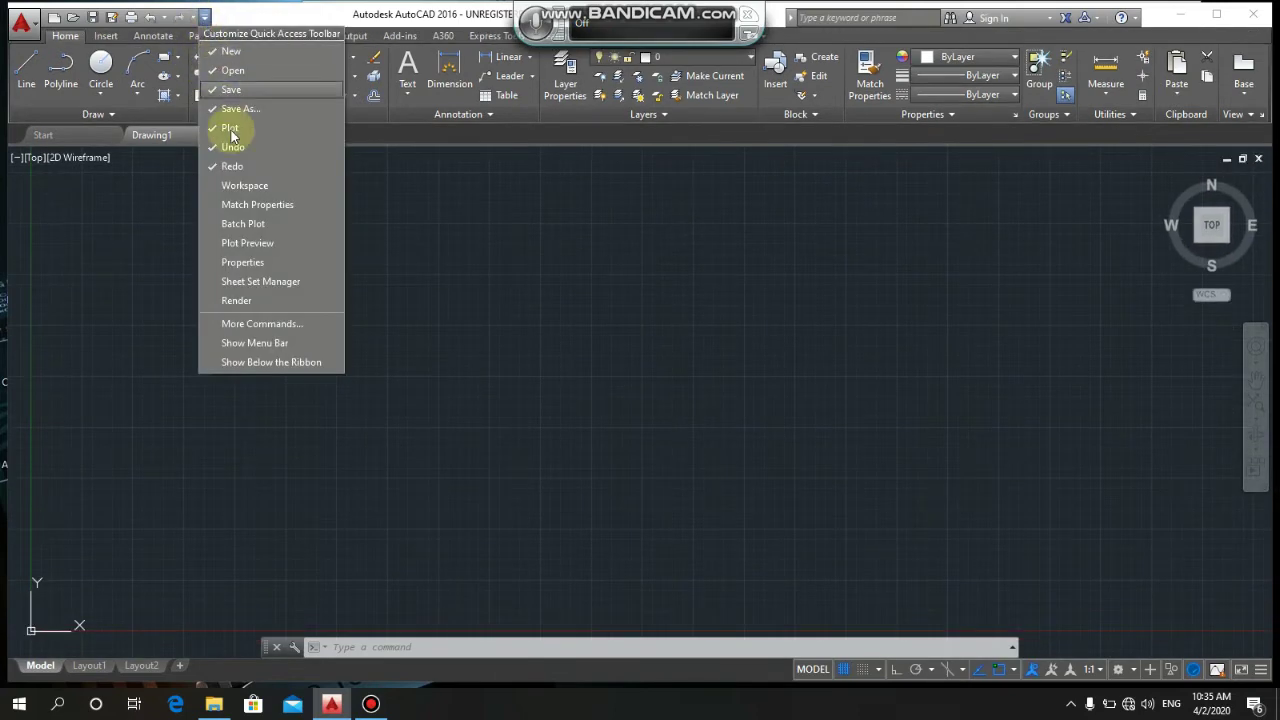
left_click(236, 345)
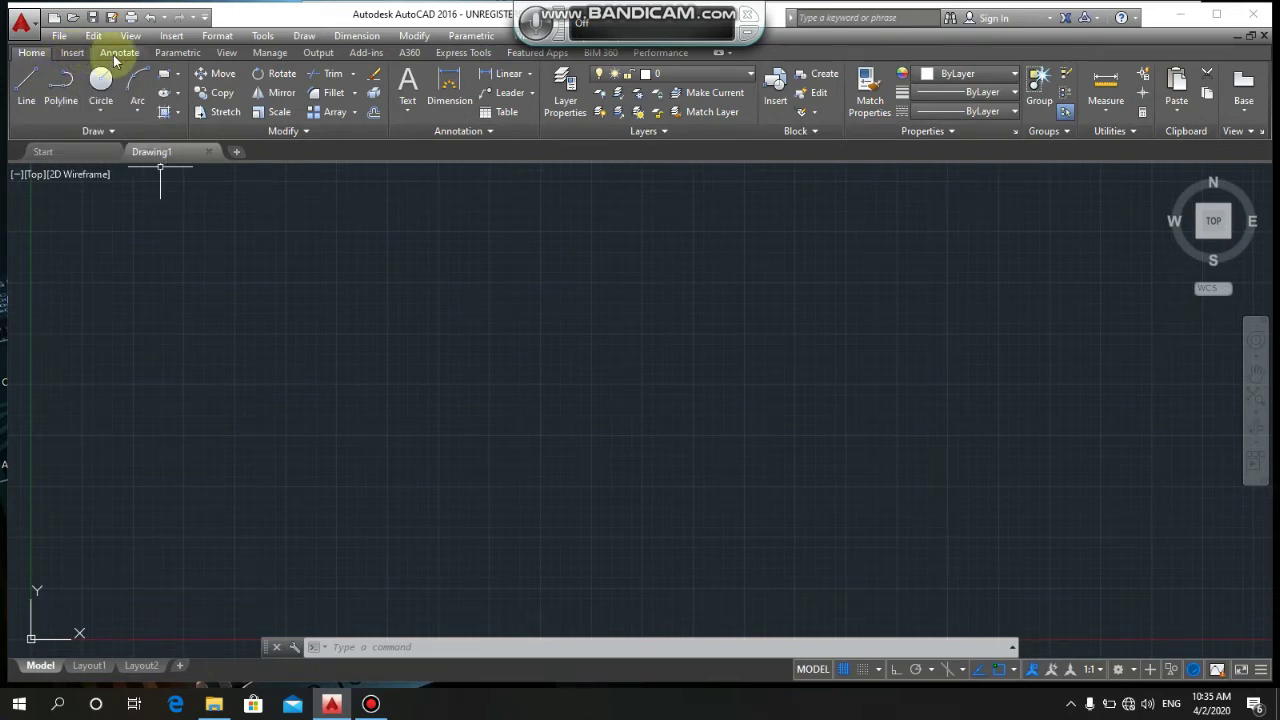
left_click(618, 374)
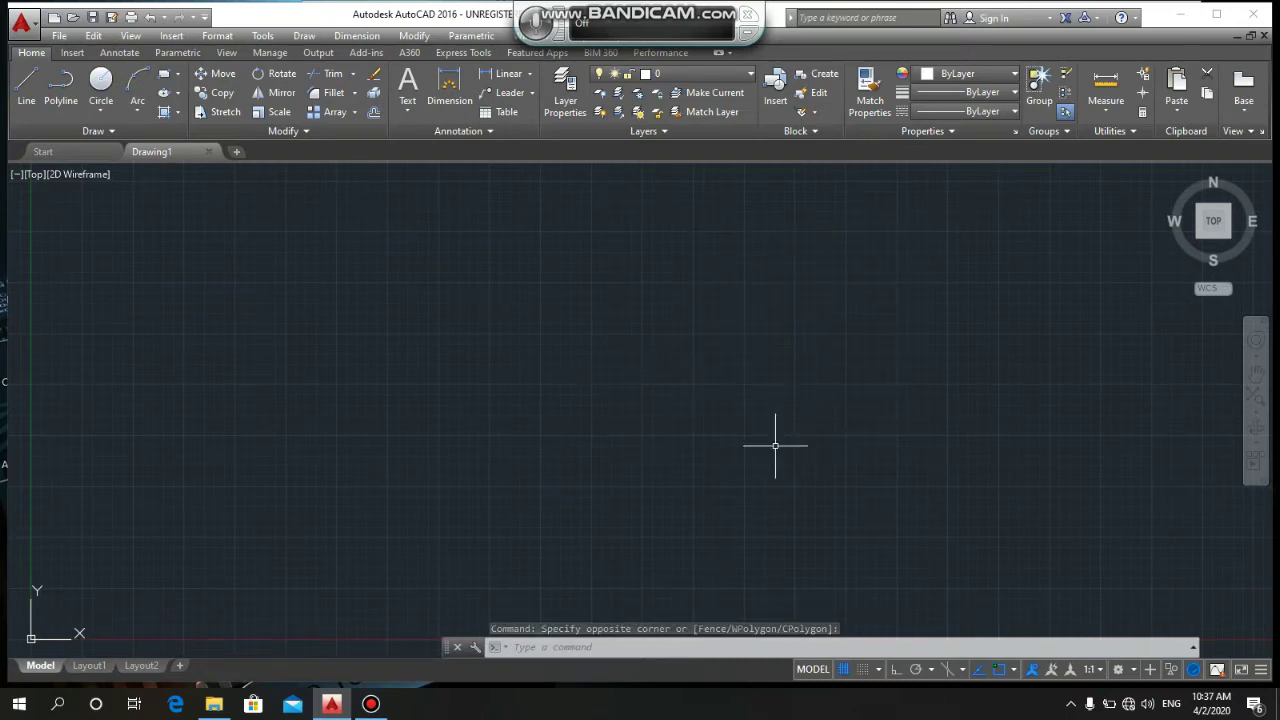
left_click(638, 647)
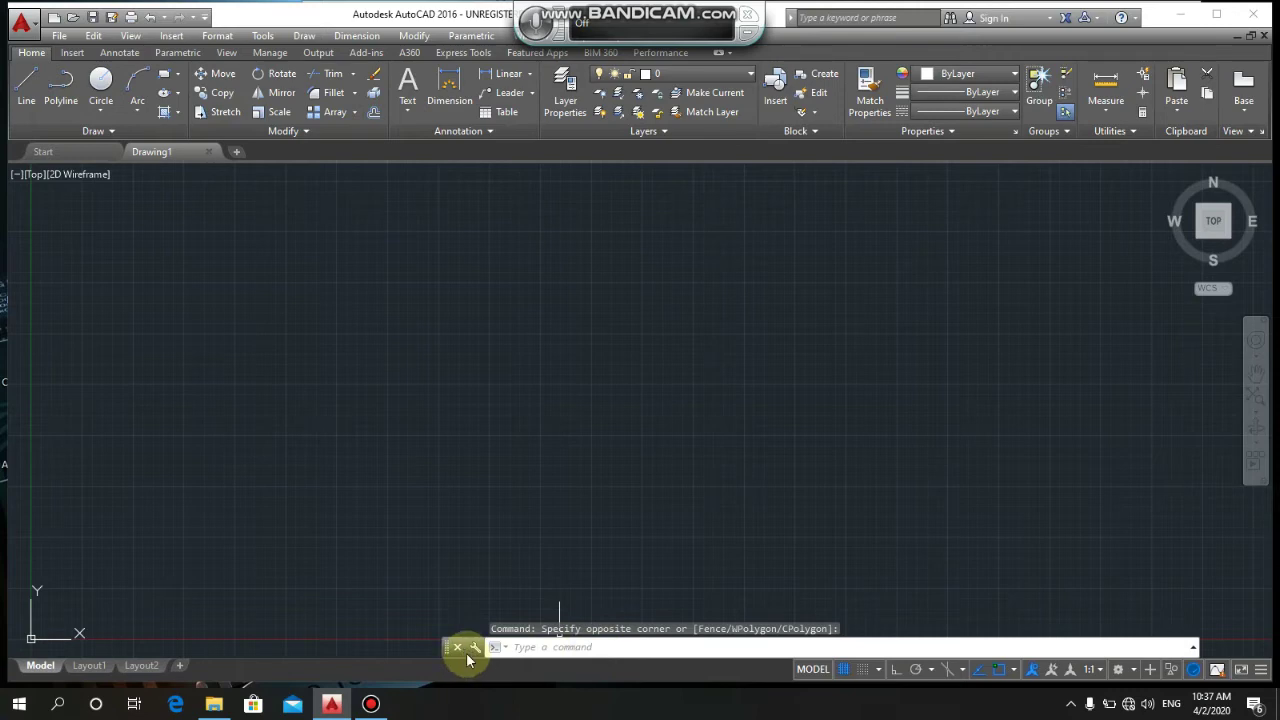
mouse_move(466, 652)
left_mouse_down()
mouse_move(407, 513)
mouse_move(420, 460)
left_mouse_up()
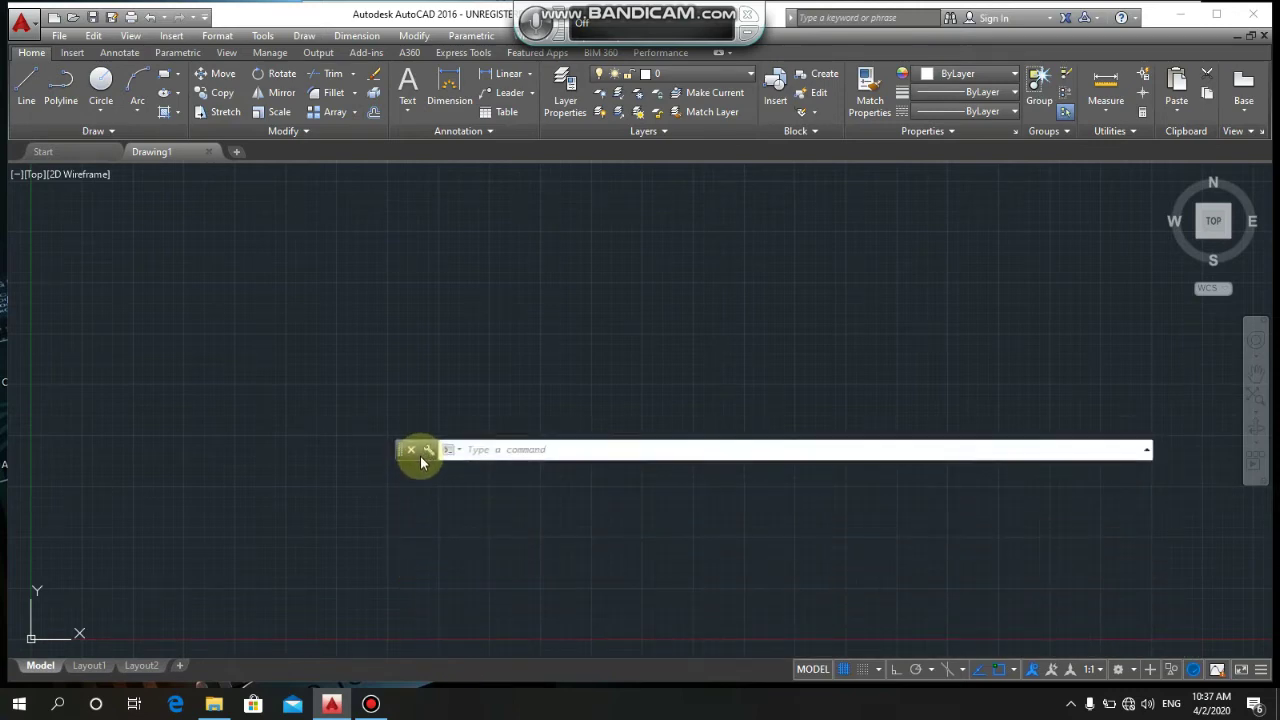
mouse_move(420, 456)
left_mouse_down()
mouse_move(519, 279)
mouse_move(211, 507)
left_mouse_up()
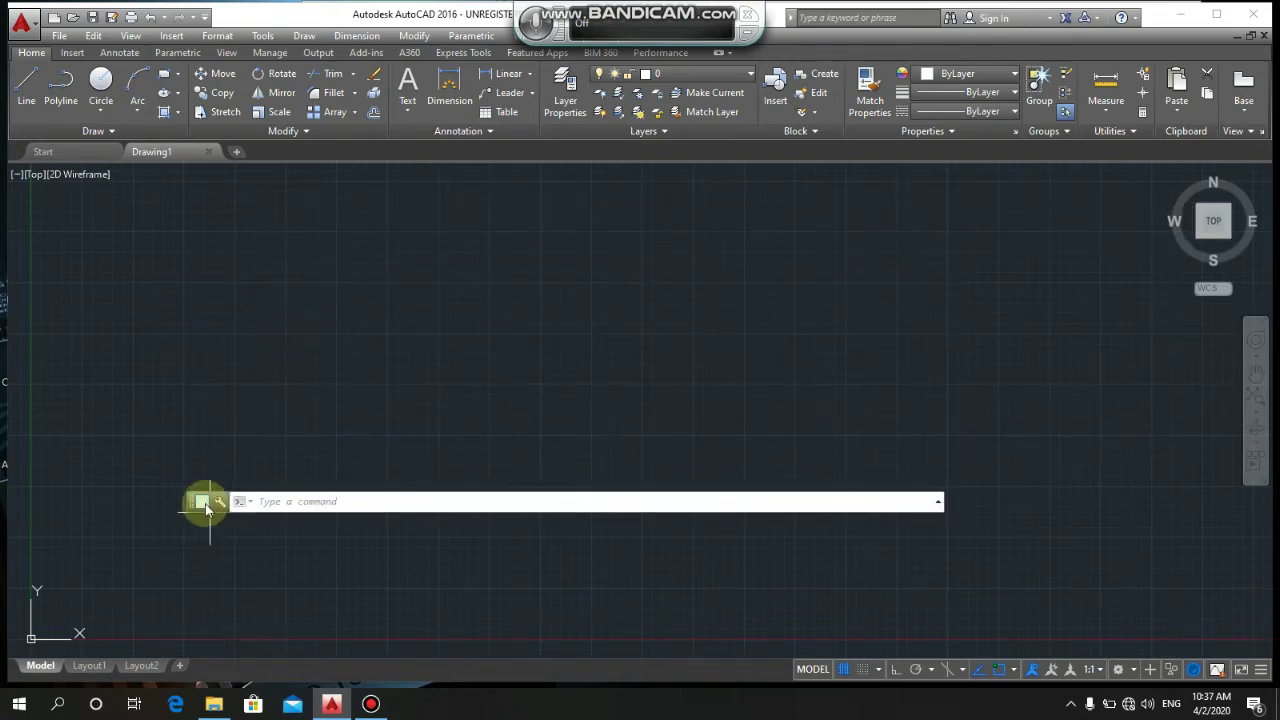
left_click(203, 501)
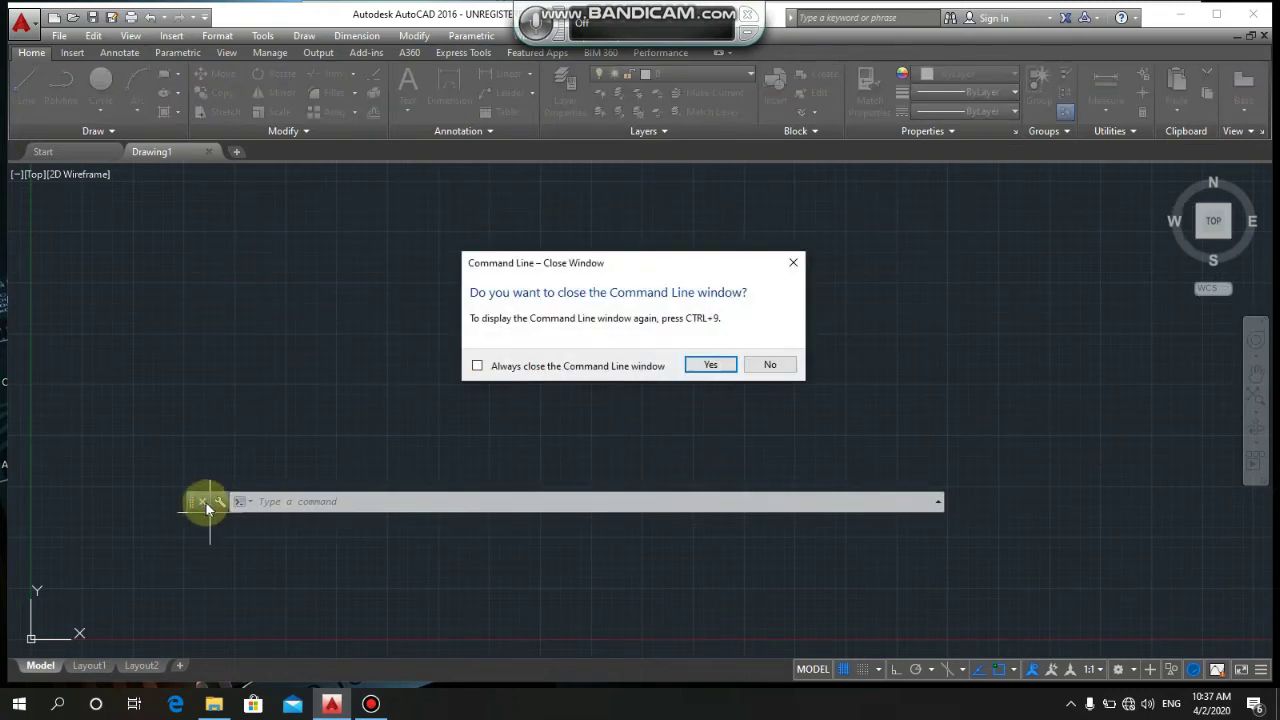
left_click(710, 365)
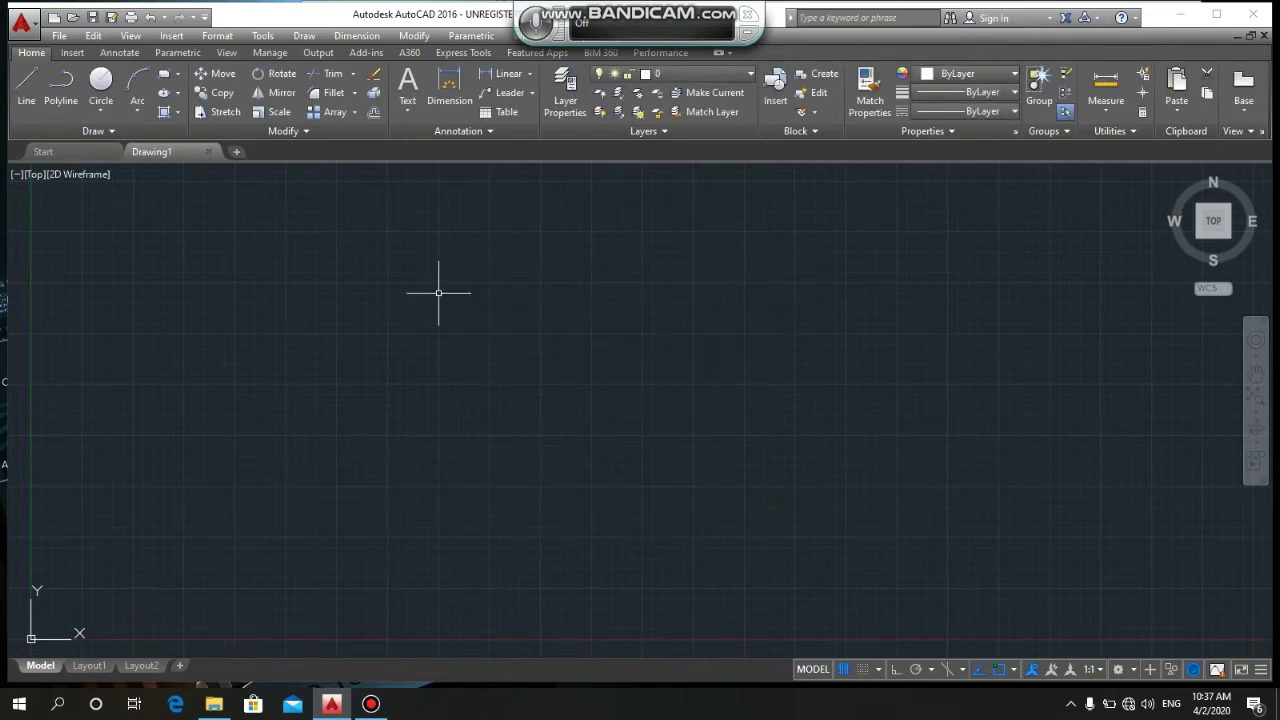
key("ctrl+9")
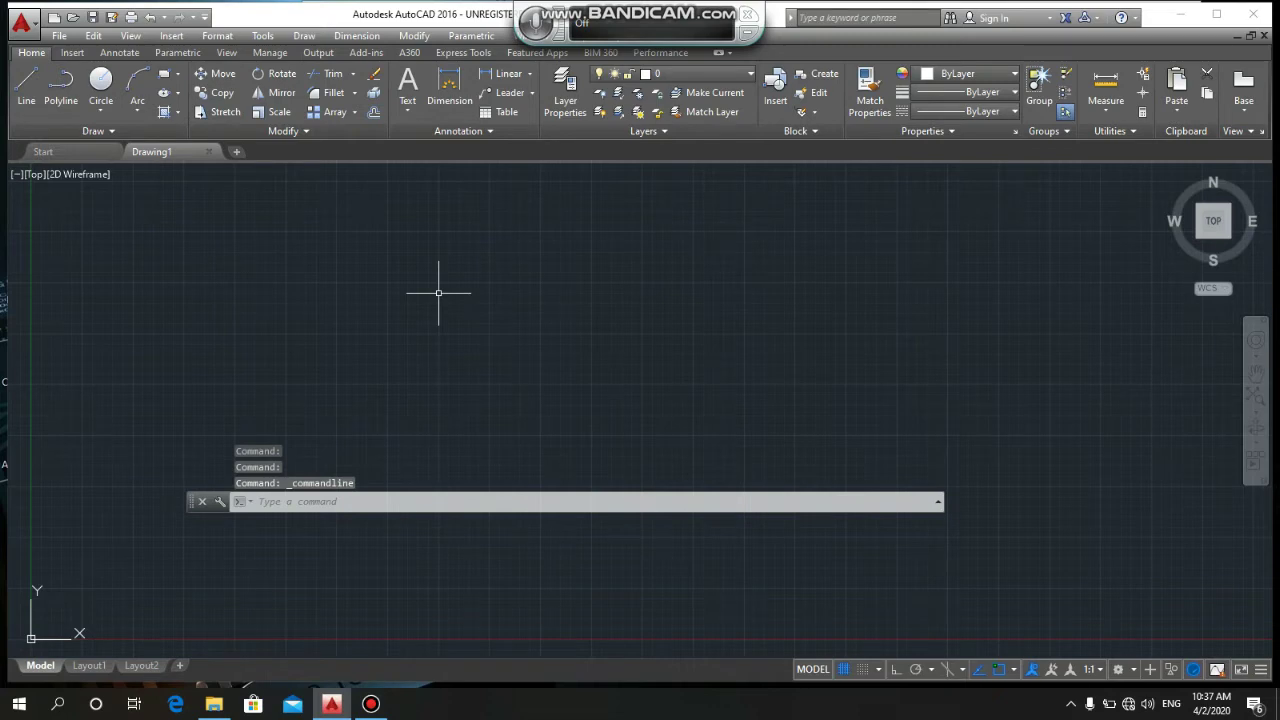
key("ctrl+9")
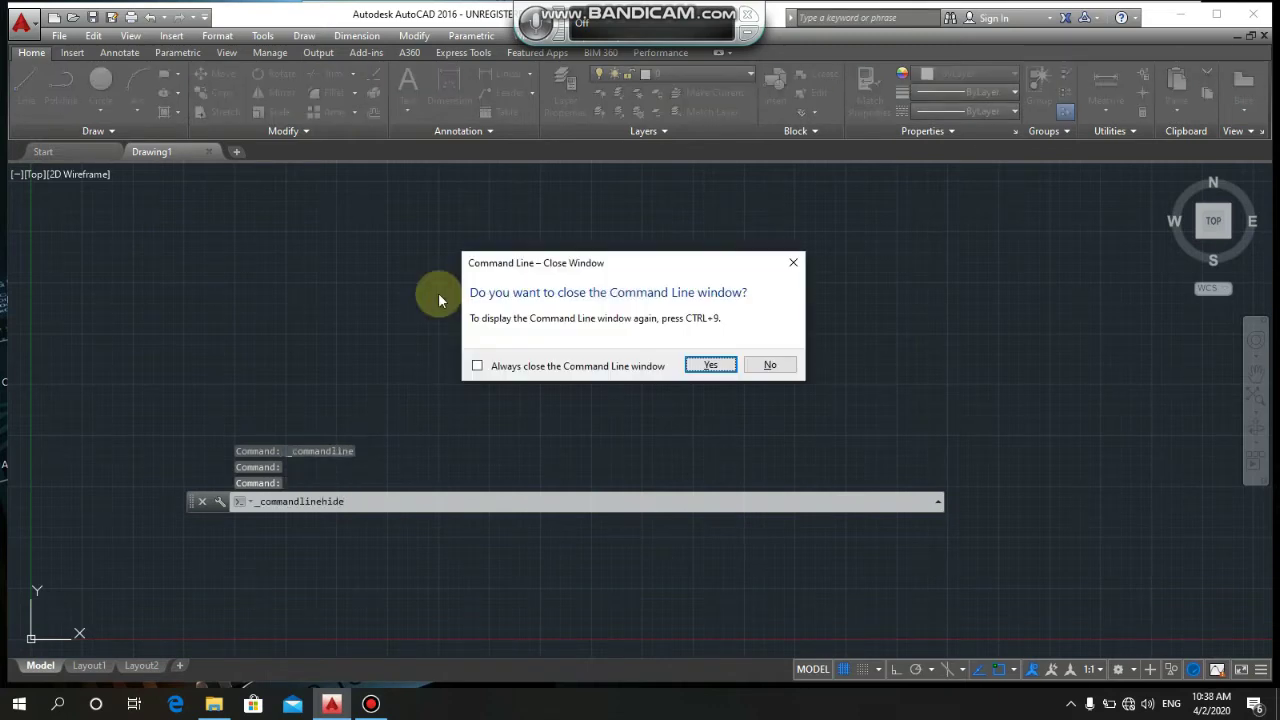
key("Return")
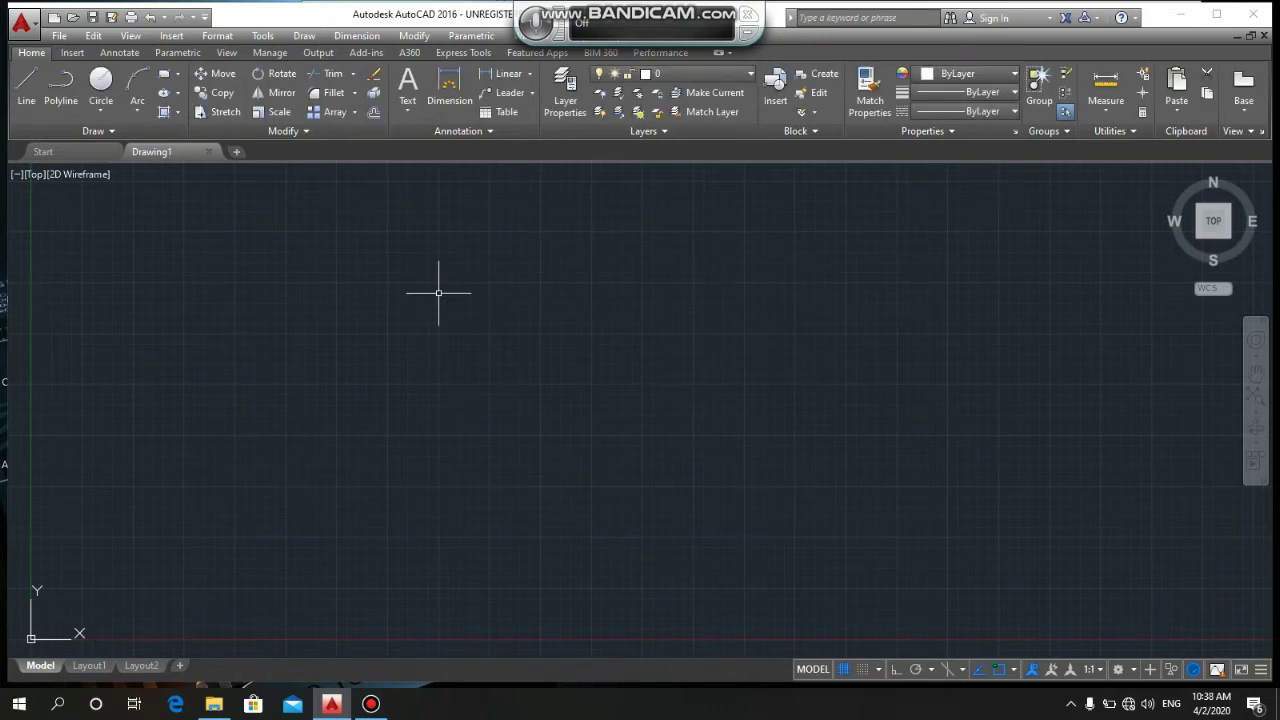
key("ctrl+9")
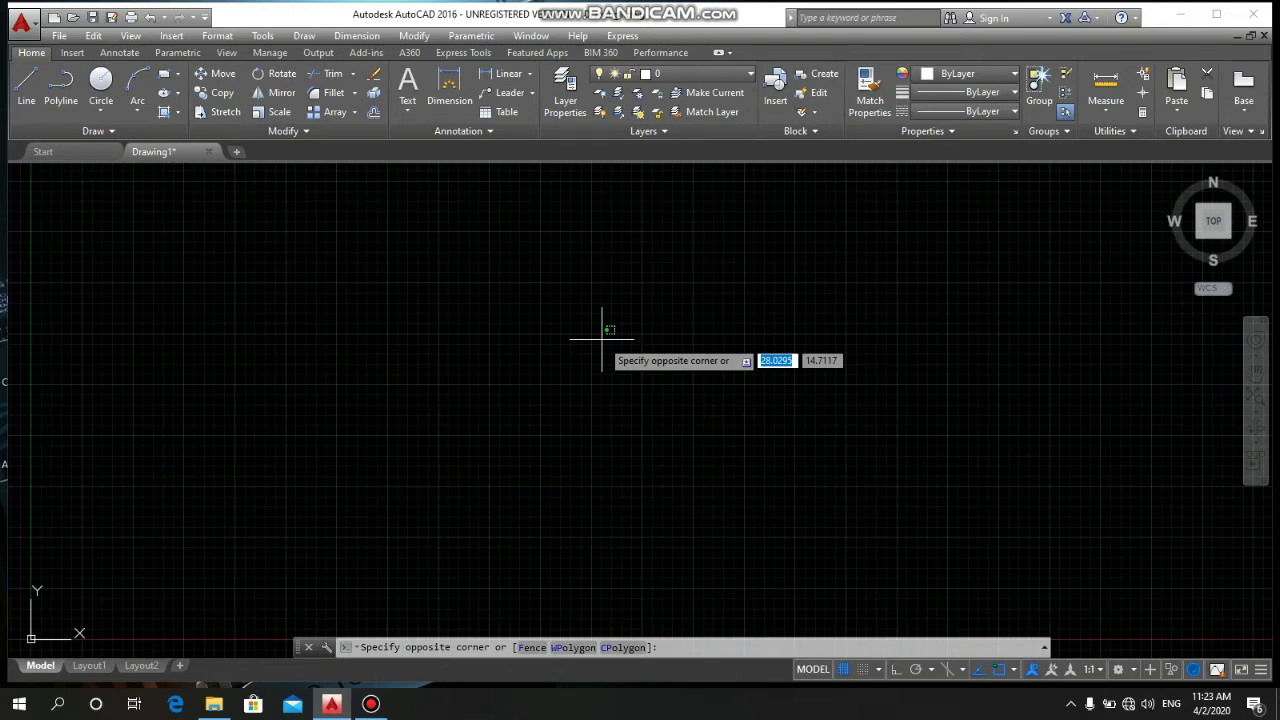
Cancel the pending selection, check the application menu, and bring up the canvas shortcut menu.
type("op")
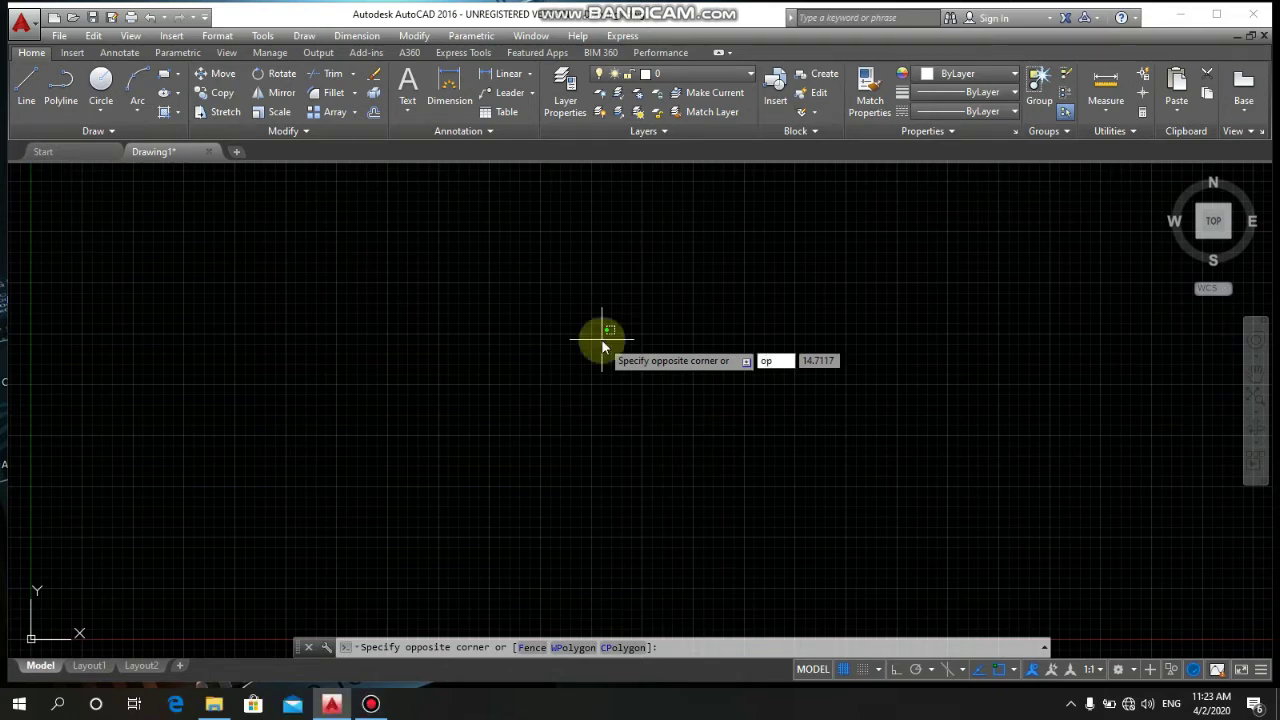
left_click(448, 260)
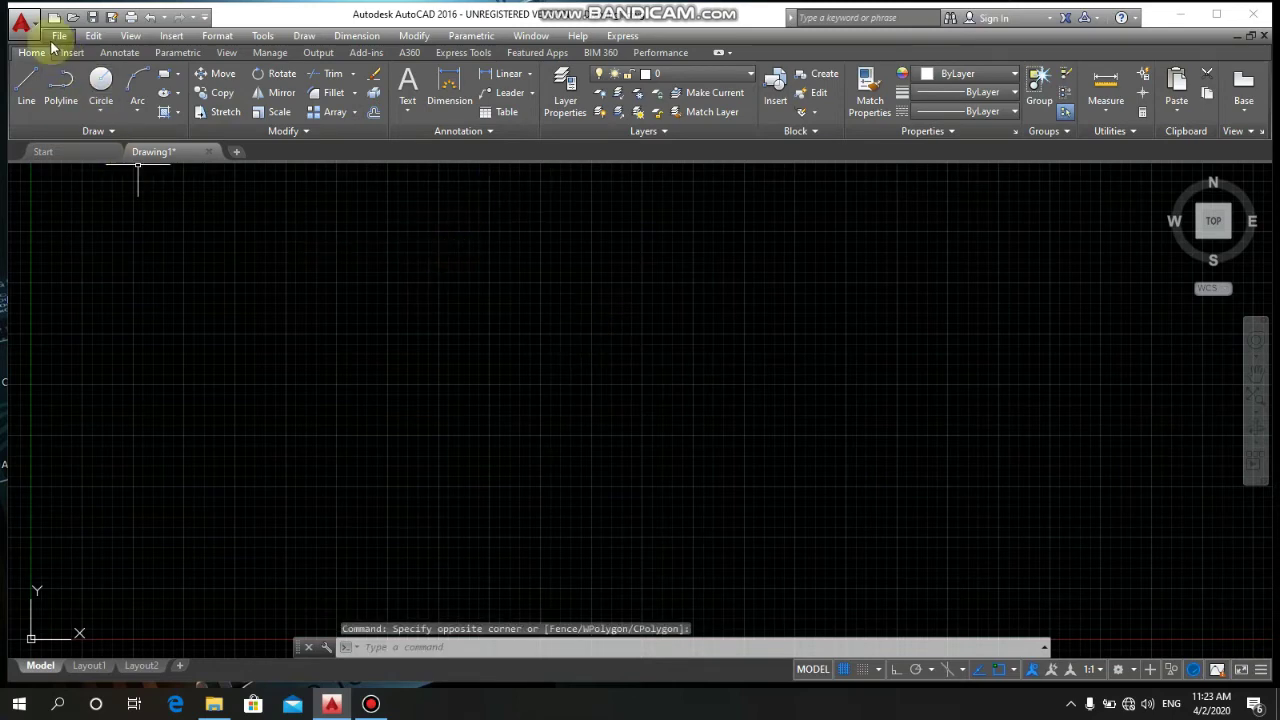
left_click(22, 21)
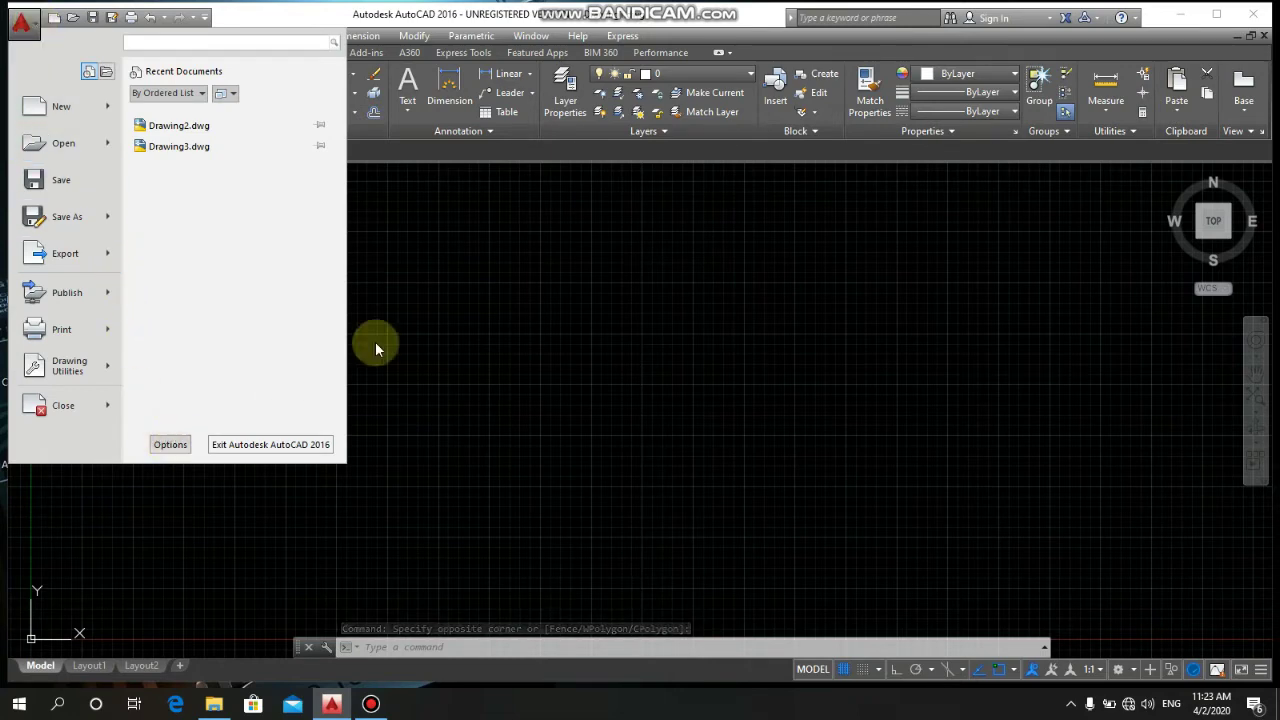
left_click(565, 268)
right_click(565, 268)
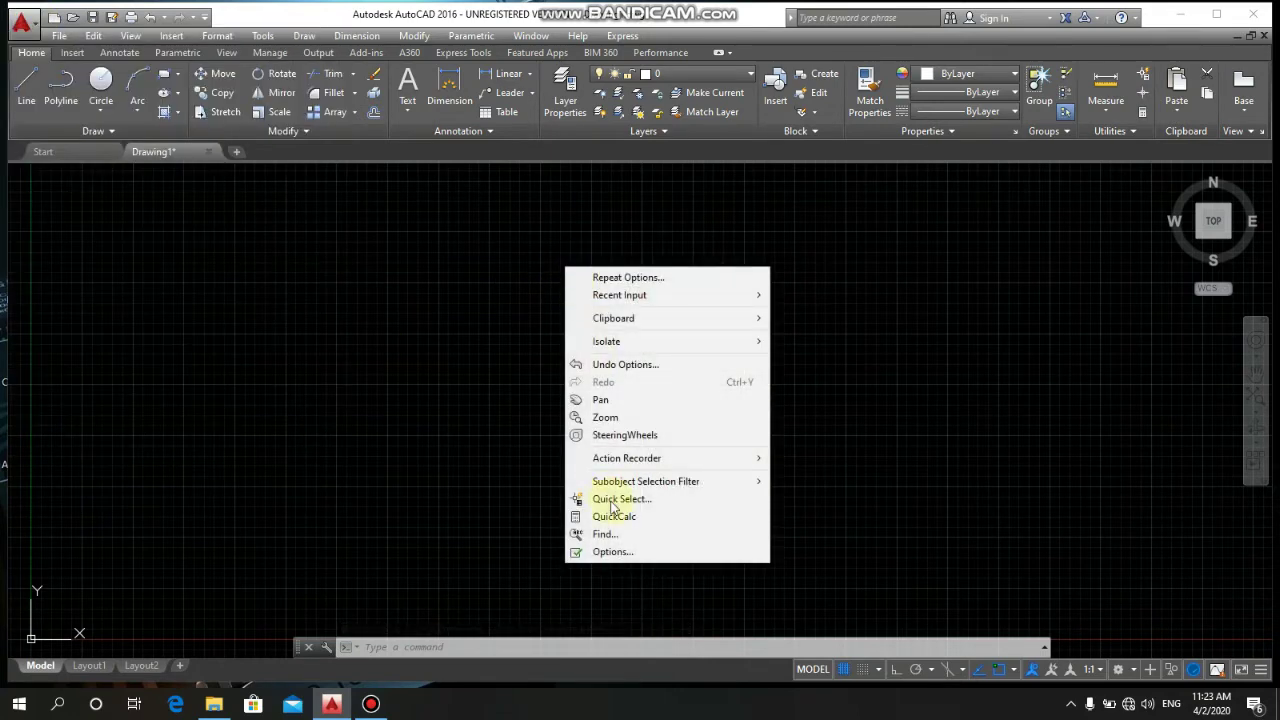
Open Options and toggle raster-image-frame-only highlighting off and back on.
left_click(608, 554)
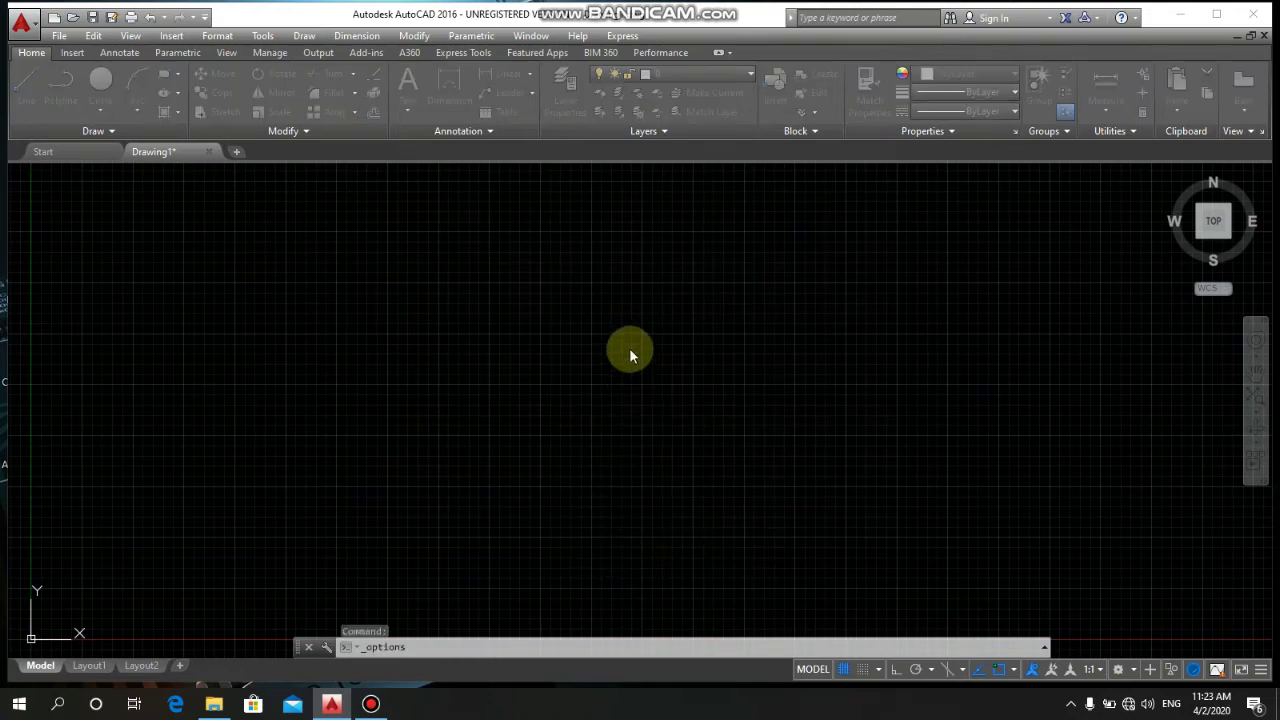
left_click(673, 319)
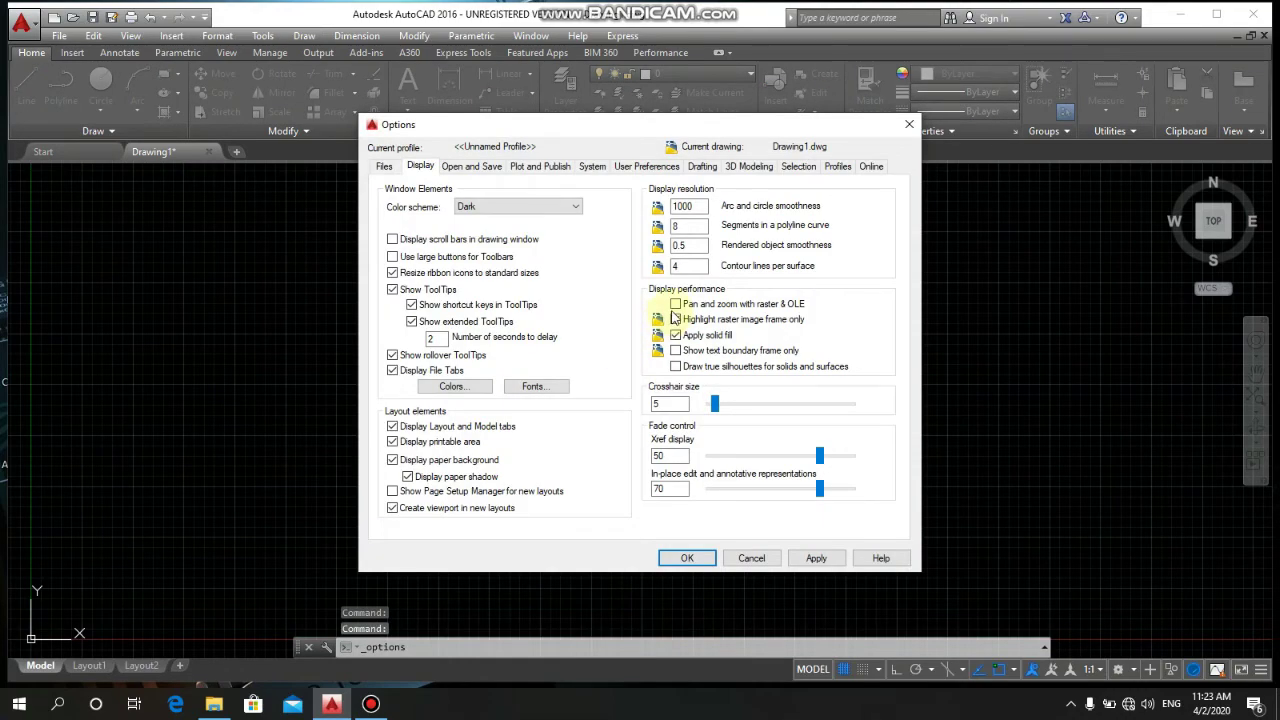
mouse_move(676, 318)
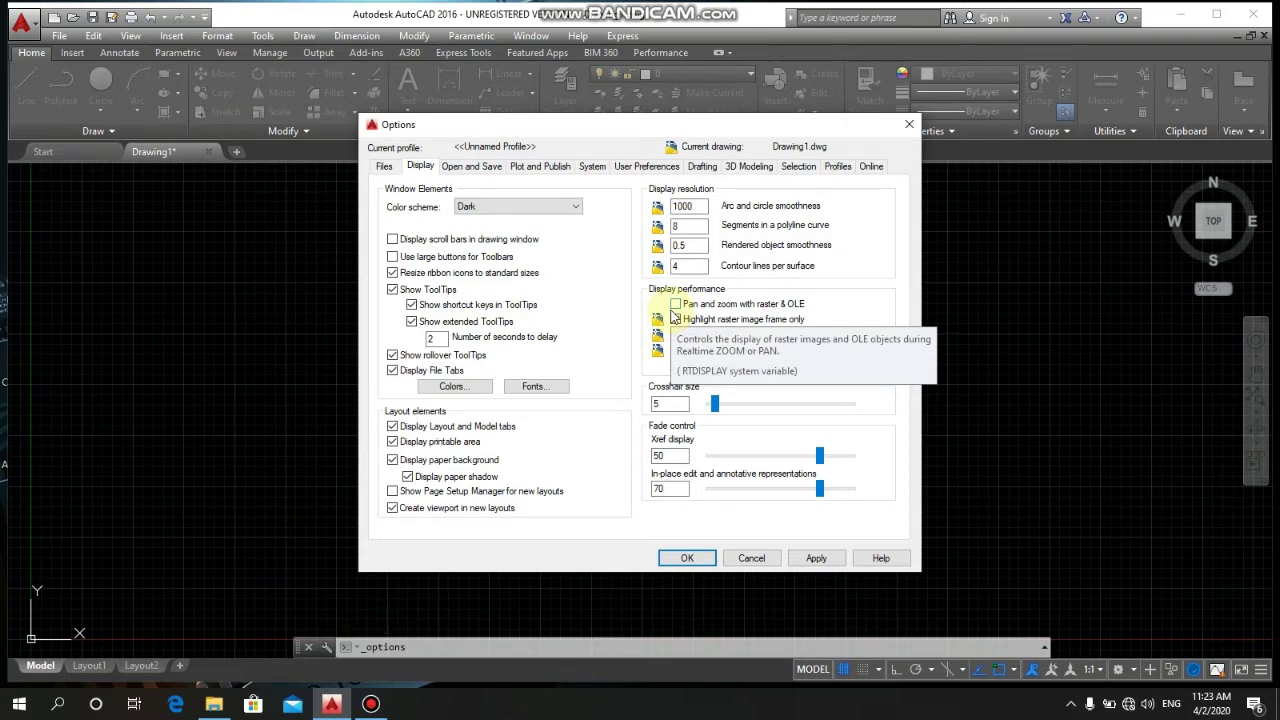
left_click(674, 318)
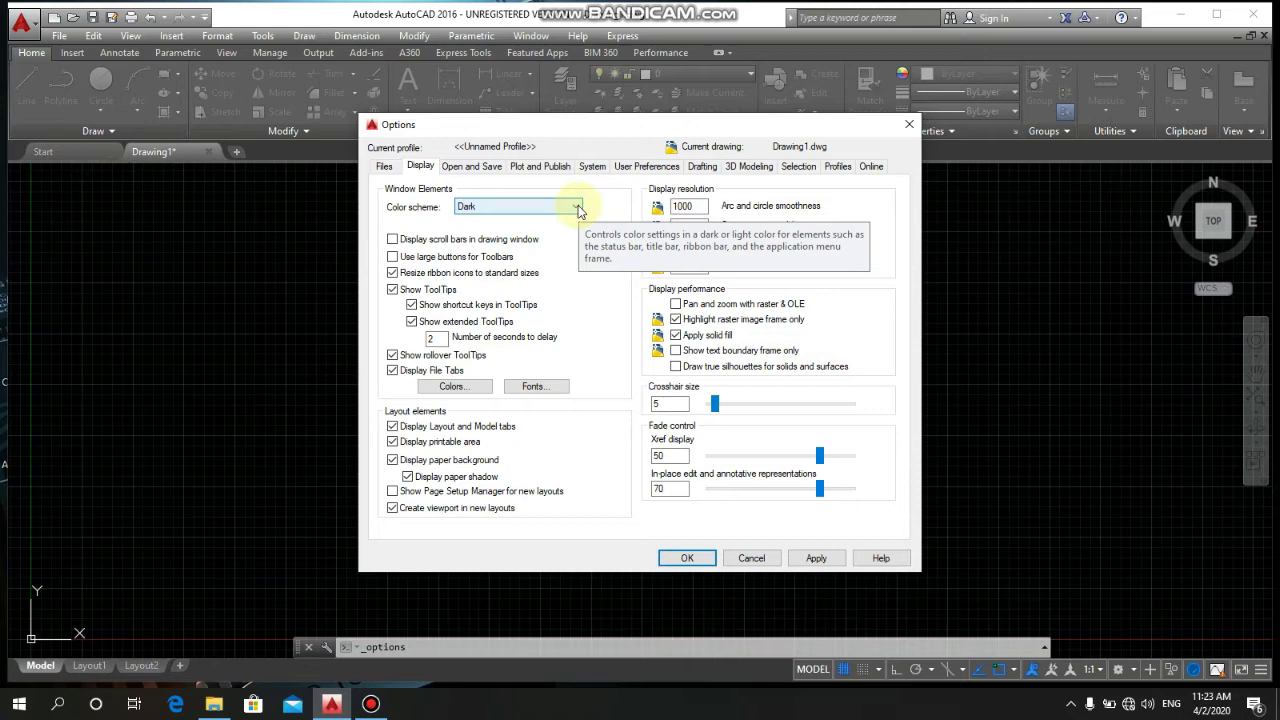
Switch the colour scheme to Light and apply, then back to Dark and apply.
left_click(577, 207)
left_click(508, 230)
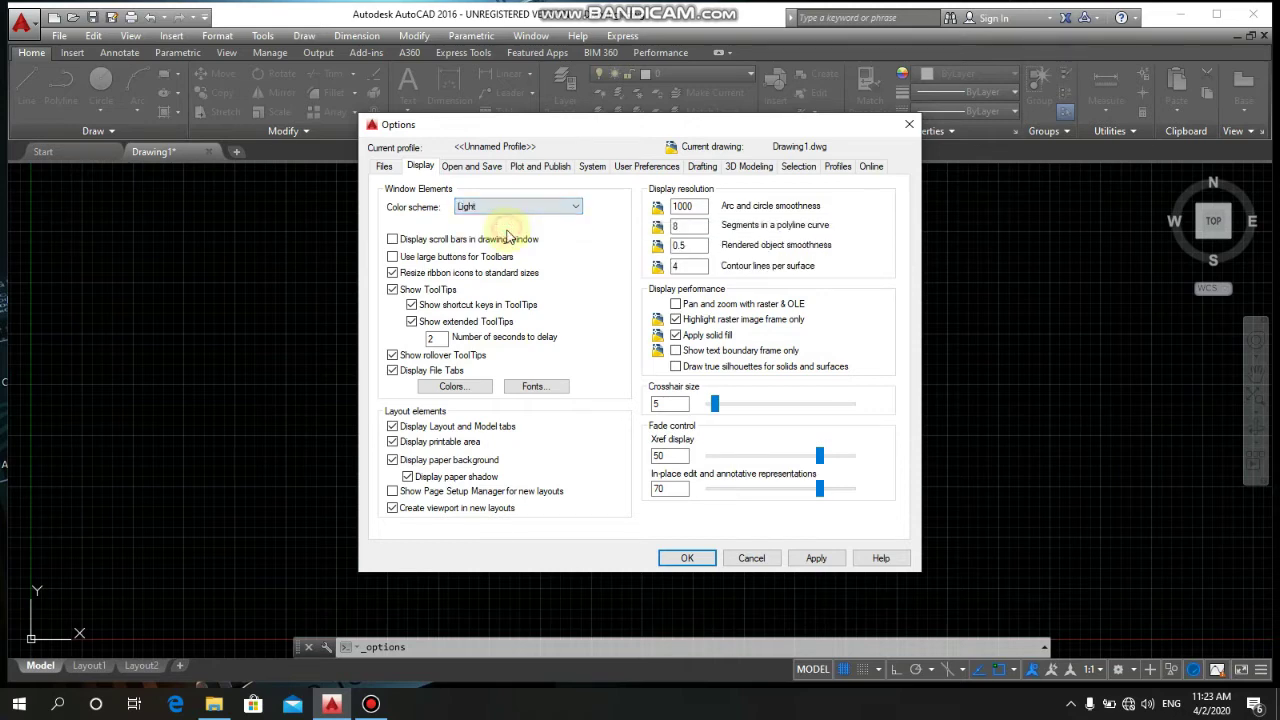
left_click(816, 558)
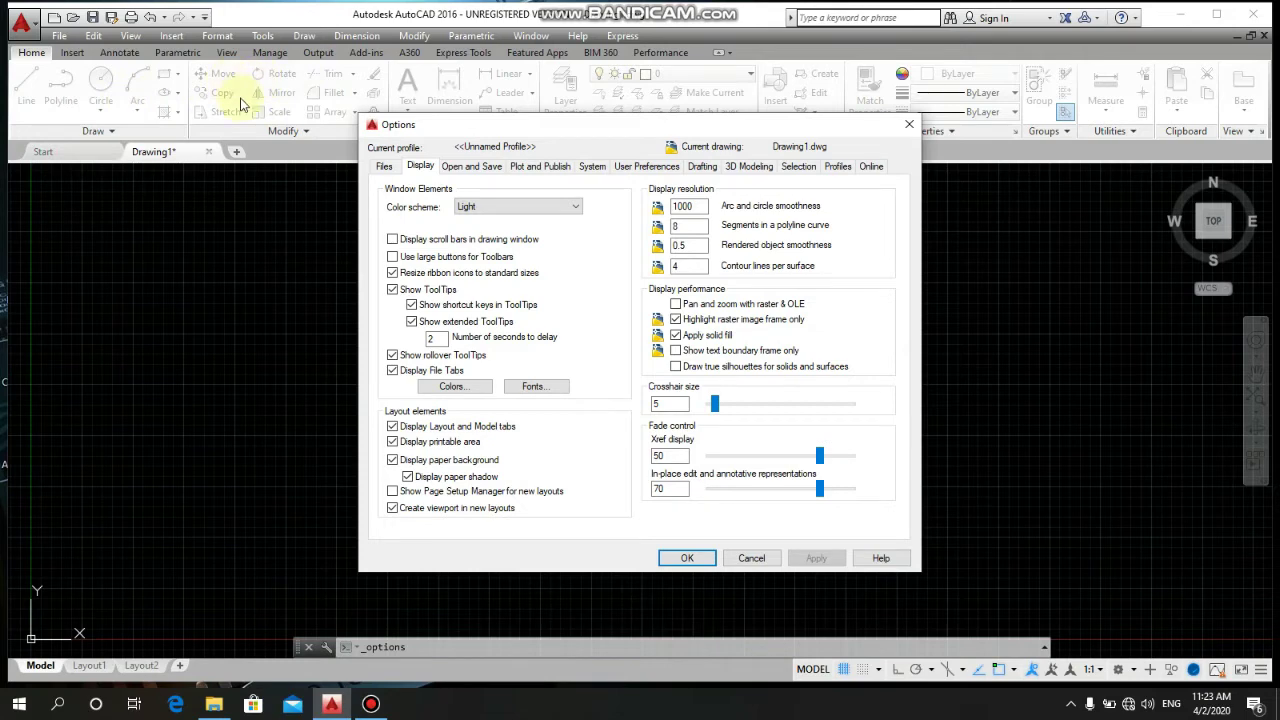
left_click(572, 208)
left_click(538, 220)
left_click(814, 560)
left_click(812, 558)
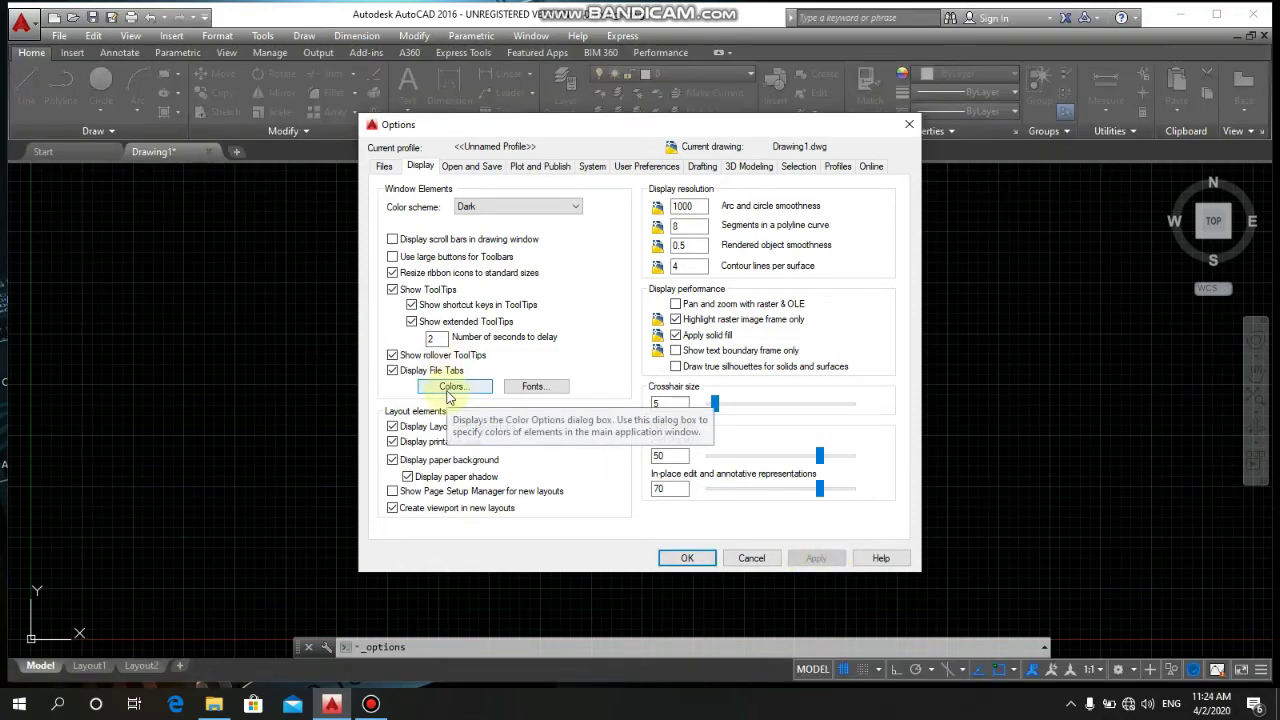
left_click(448, 389)
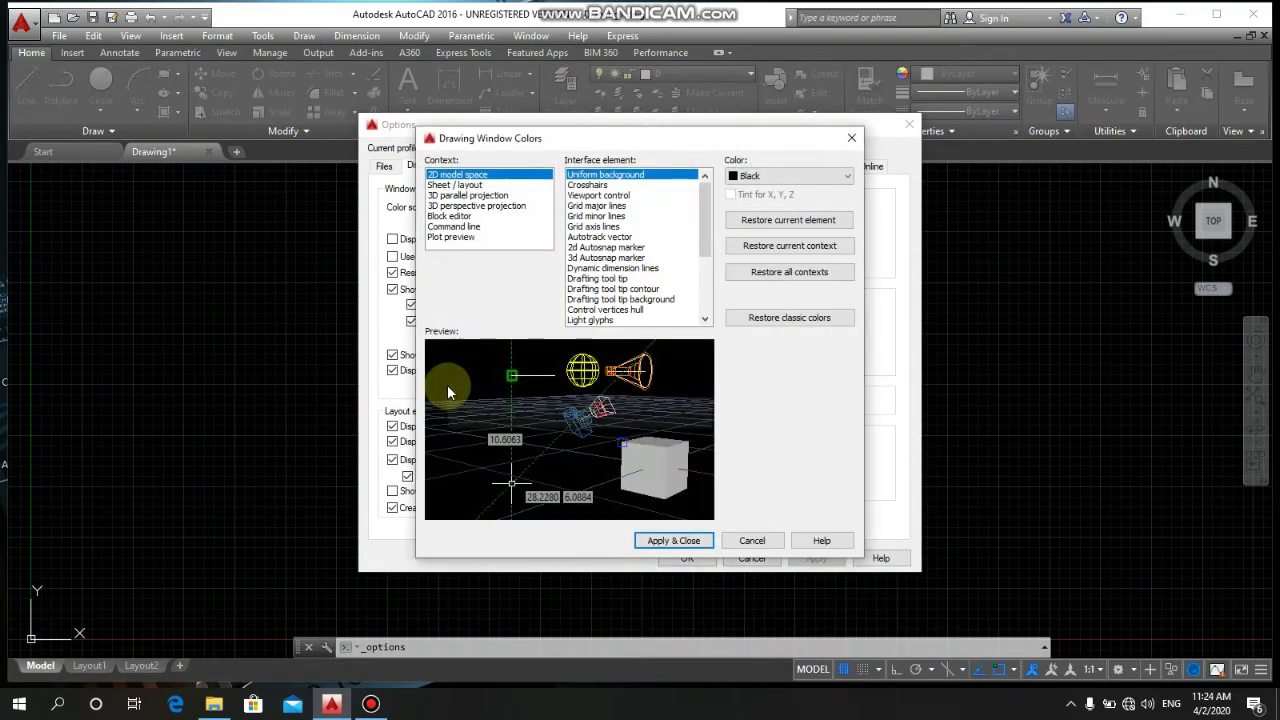
left_click(835, 178)
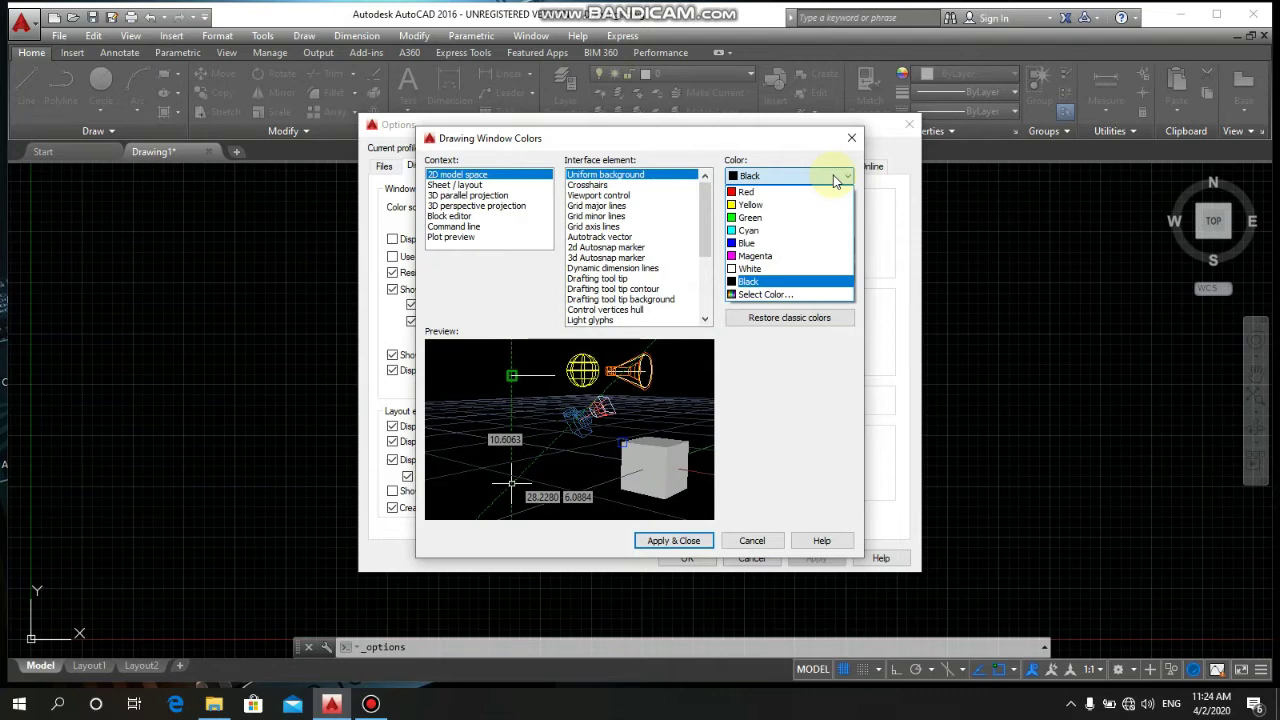
left_click(770, 270)
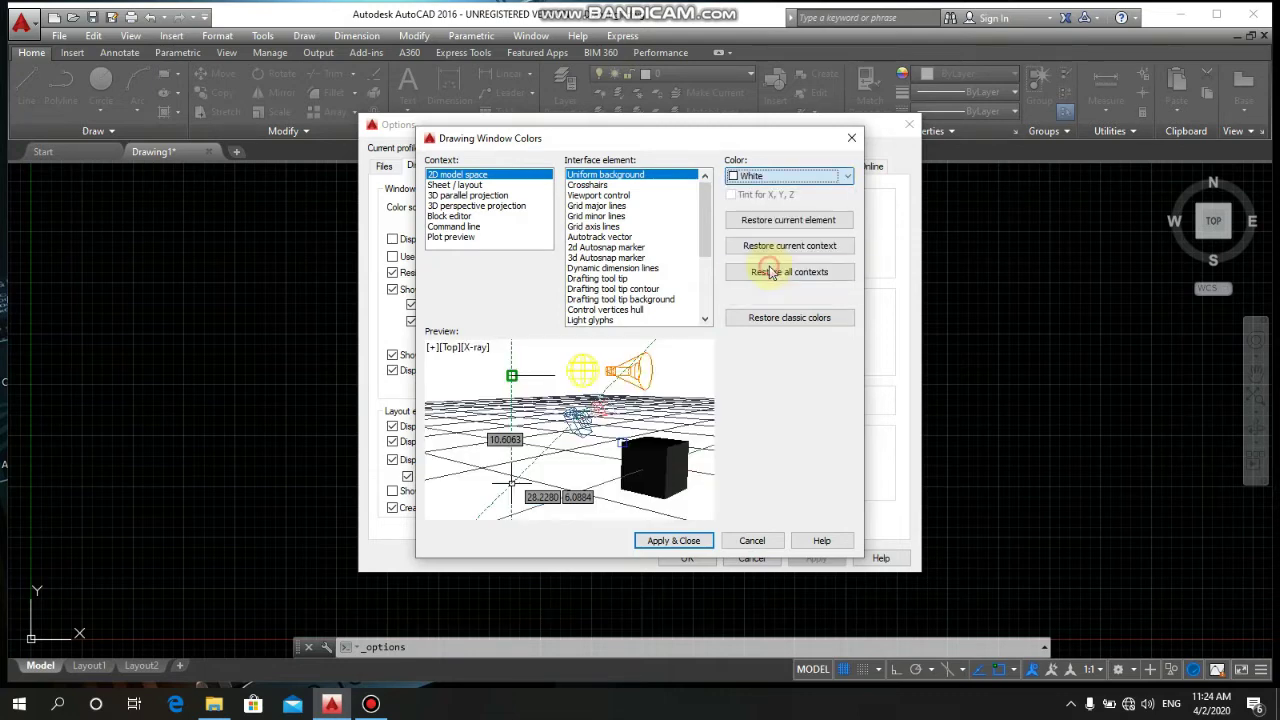
left_click(684, 541)
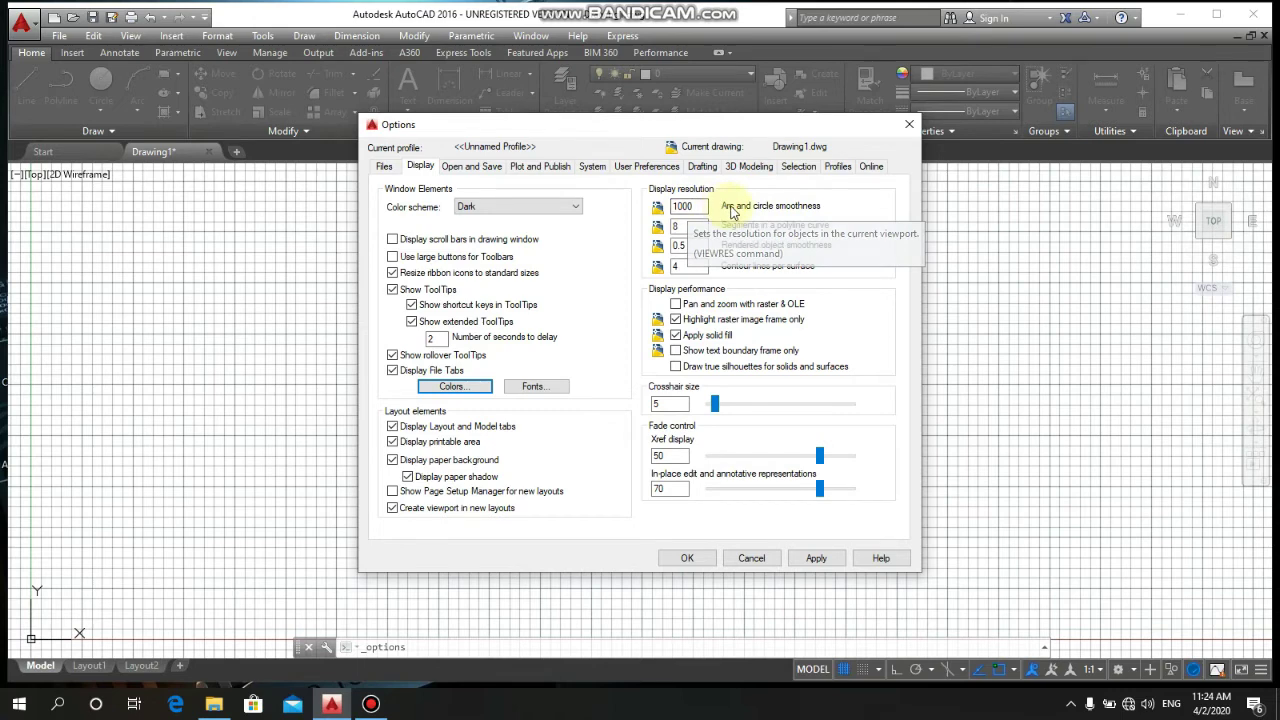
left_click(797, 167)
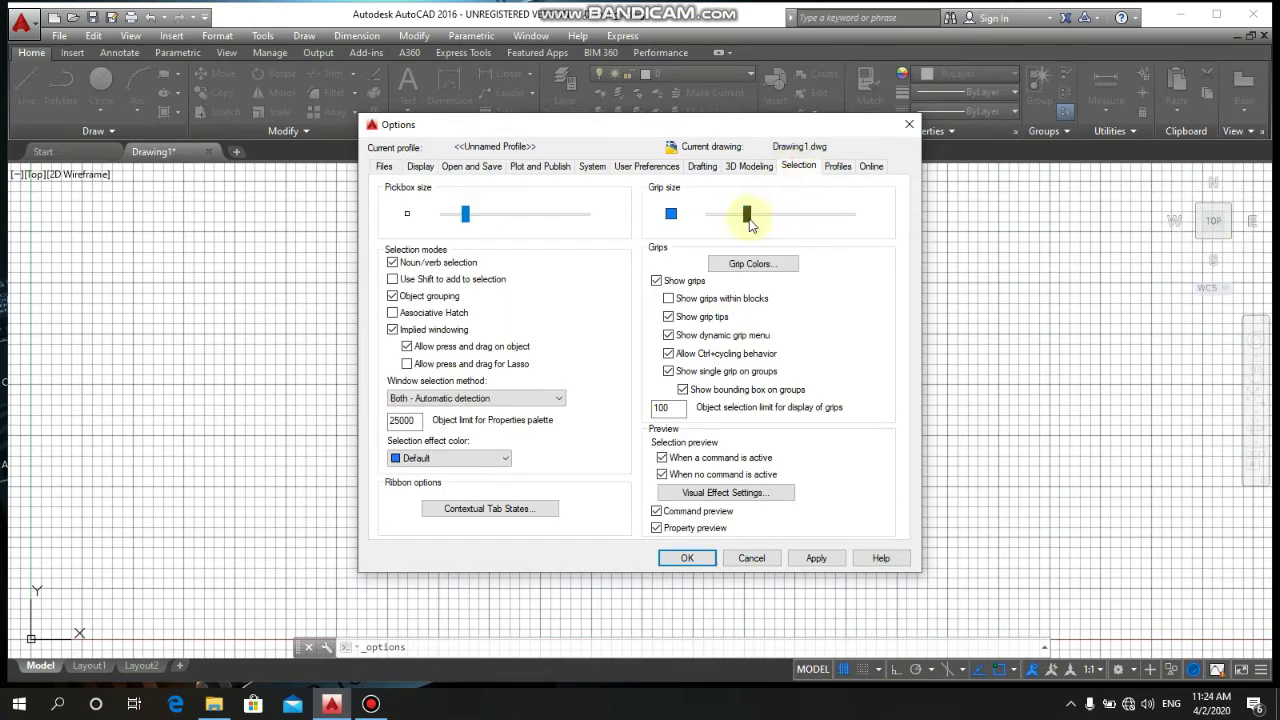
left_click(420, 167)
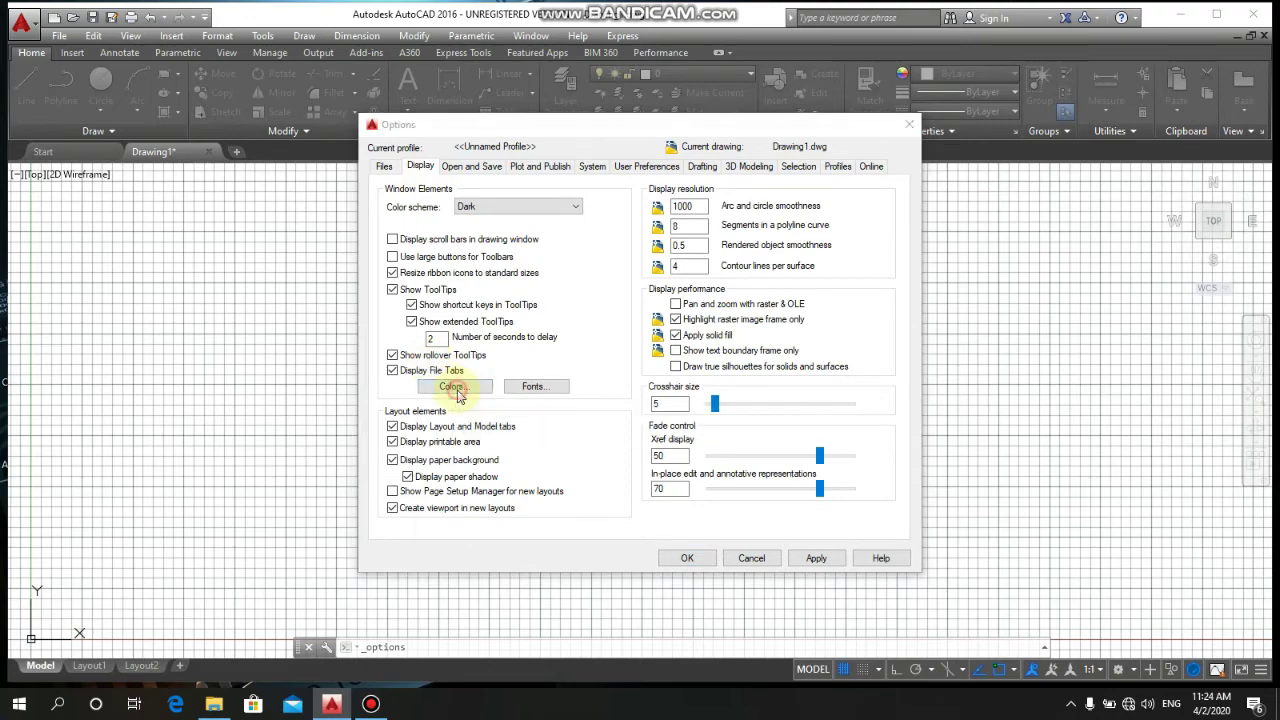
left_click(451, 386)
left_click(789, 178)
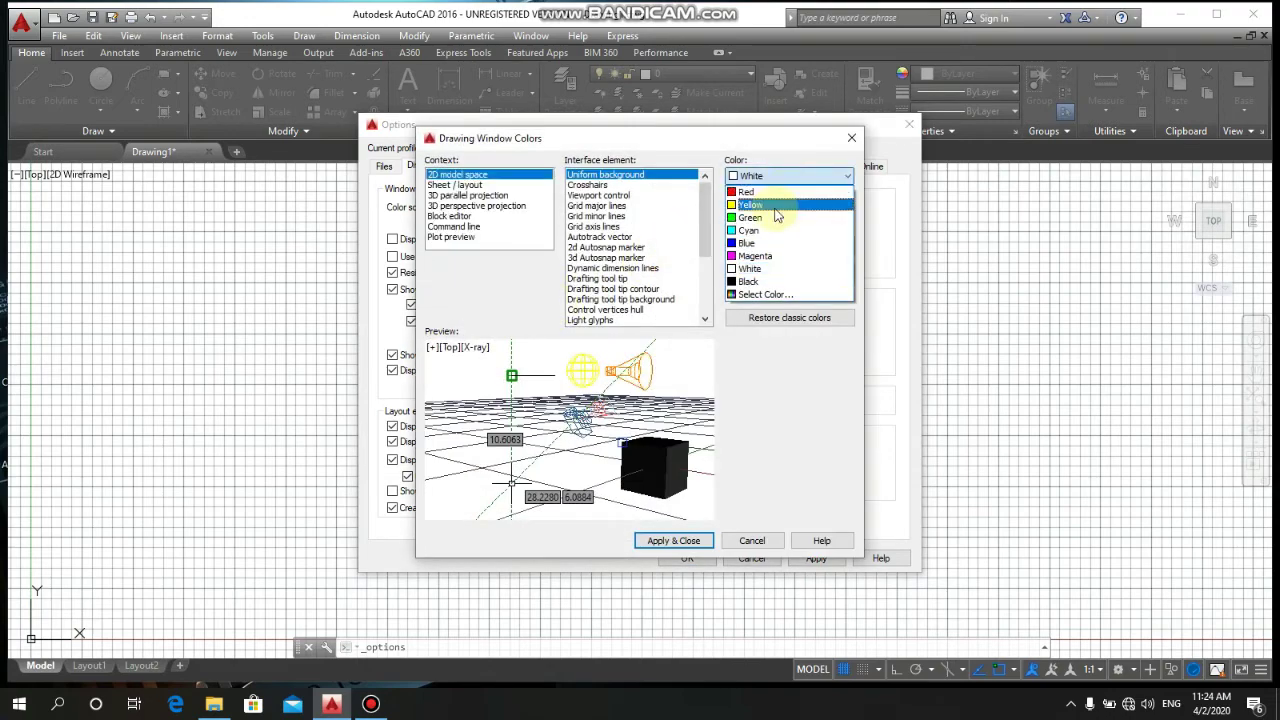
left_click(766, 283)
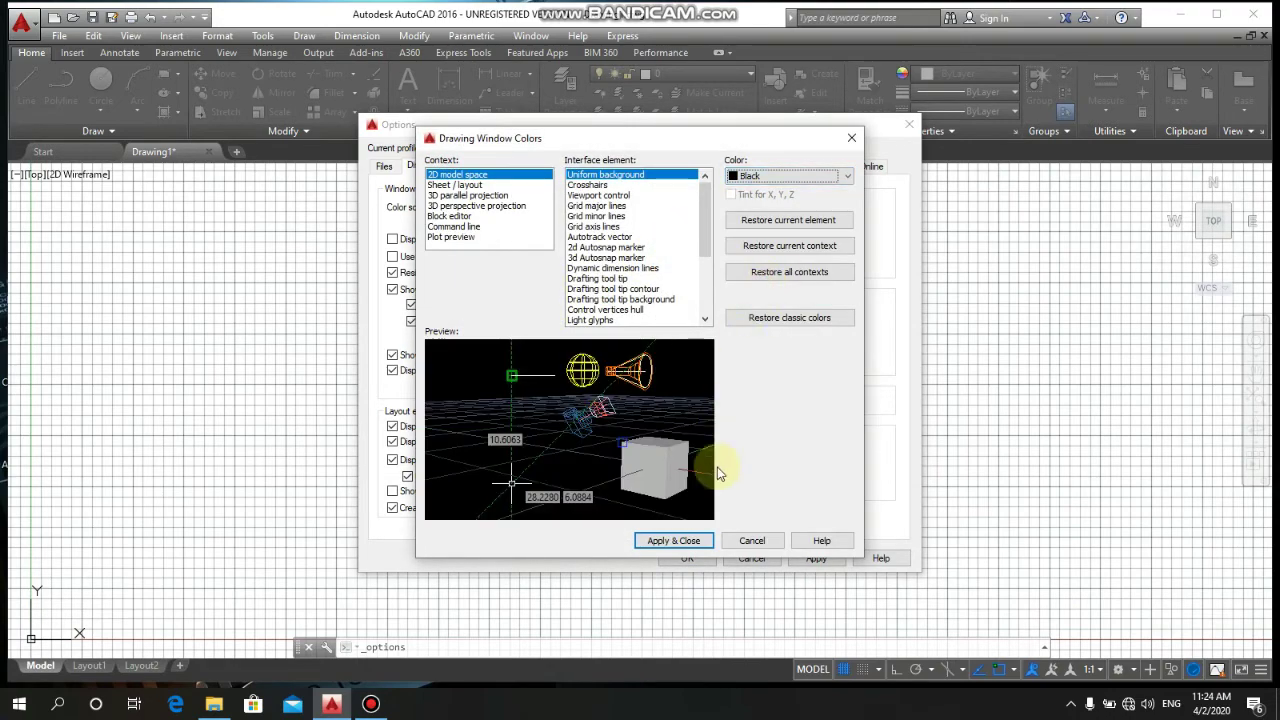
left_click(673, 541)
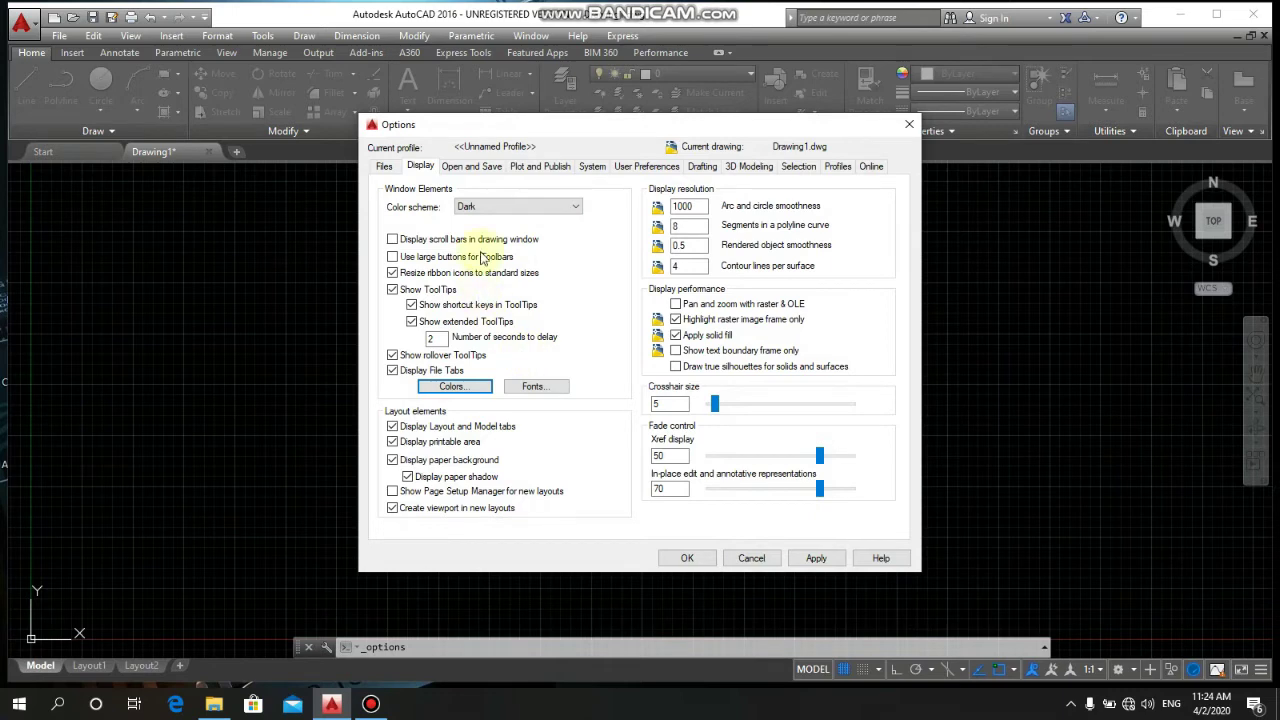
Keep AutoCAD 2007/LT2007 Drawing (*.dwg) as the Open and Save format and apply.
left_click(468, 168)
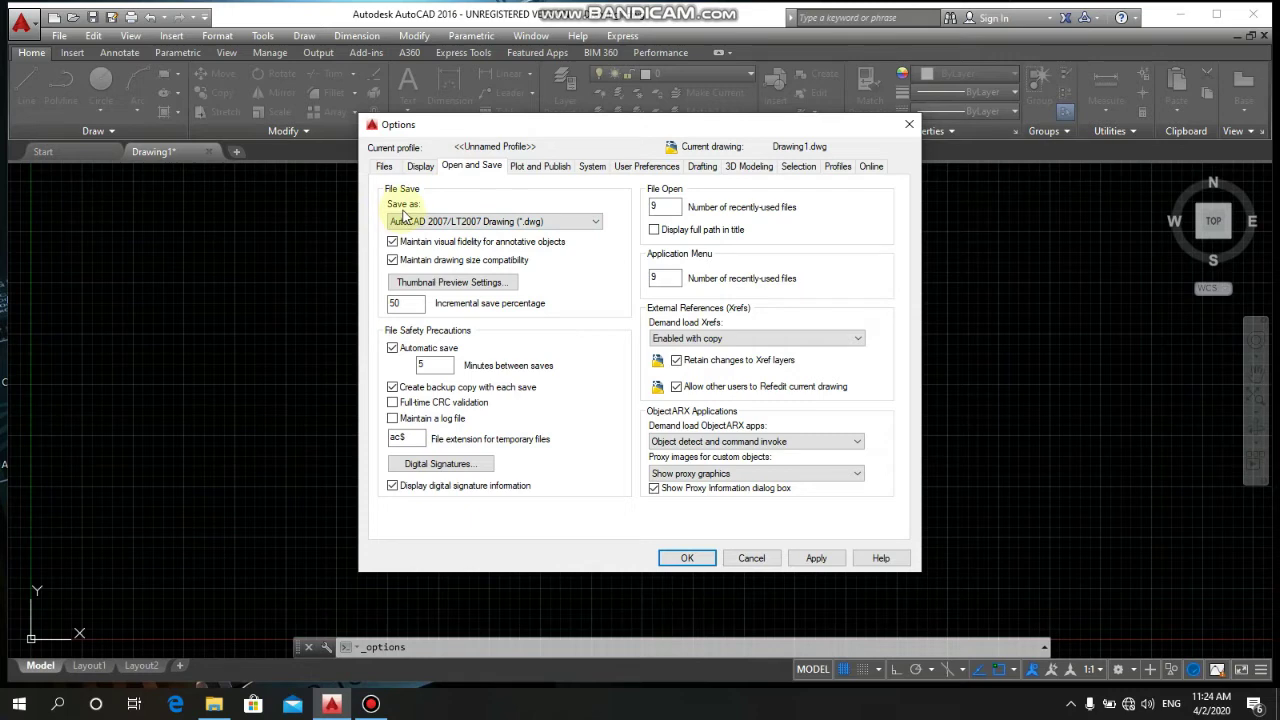
left_click(596, 224)
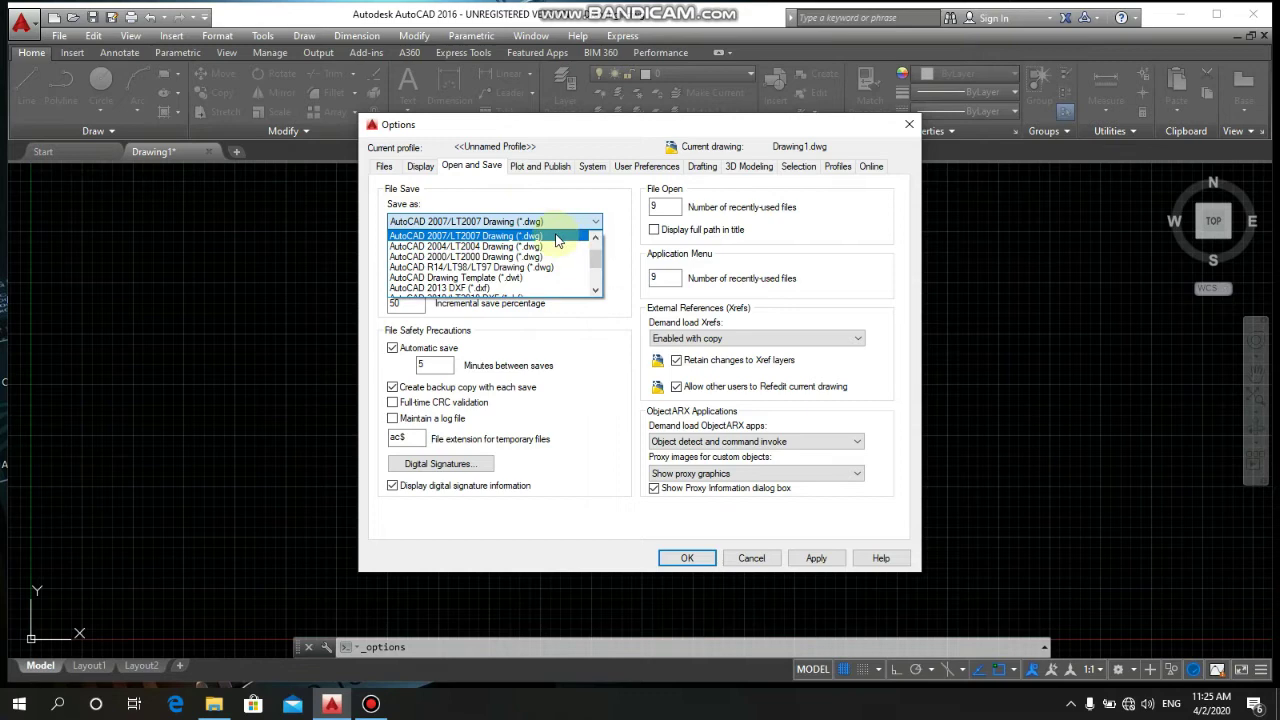
left_click(556, 240)
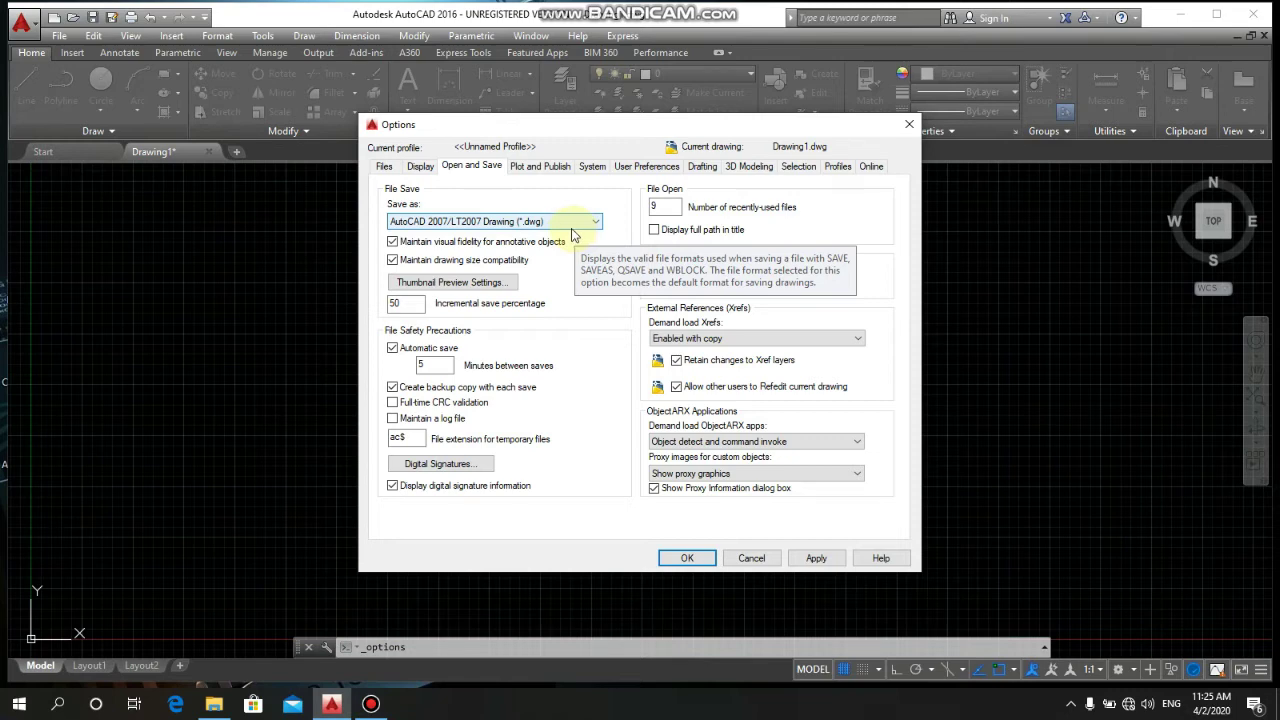
left_click(813, 558)
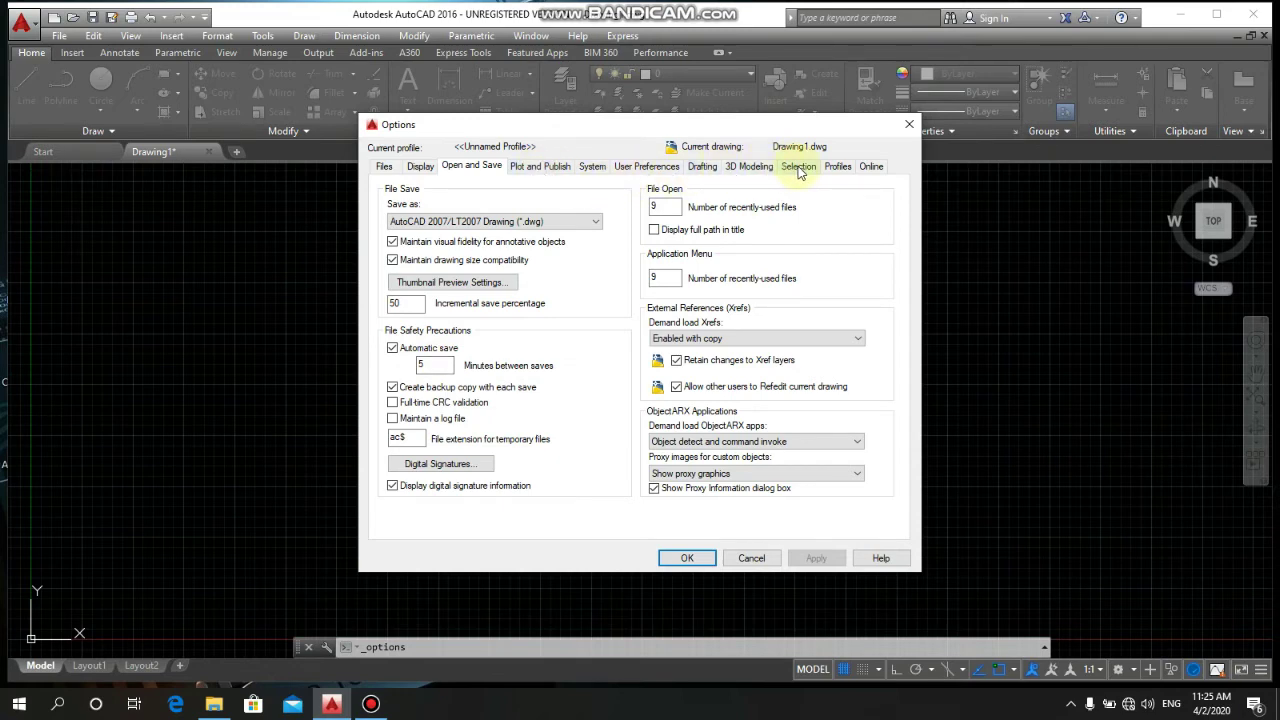
left_click(421, 170)
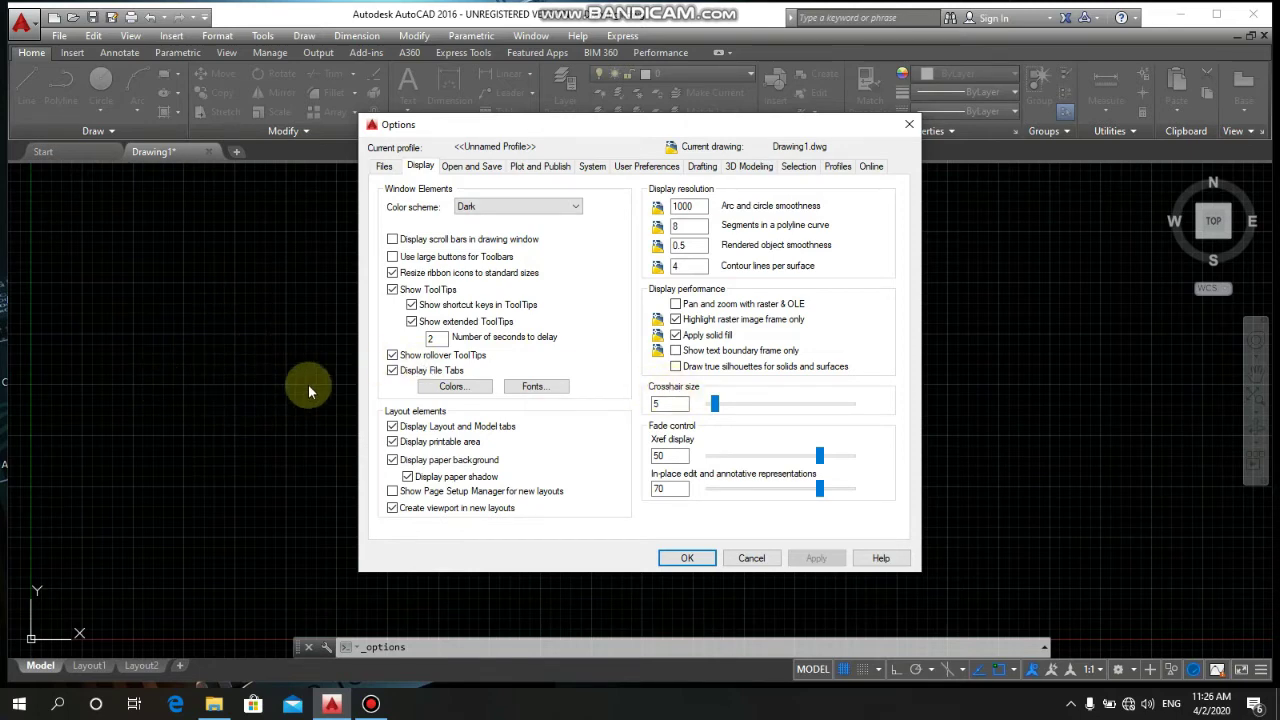
Enlarge the crosshair size to 25, apply it, and try it on the canvas.
left_click_drag(714, 403, 748, 408)
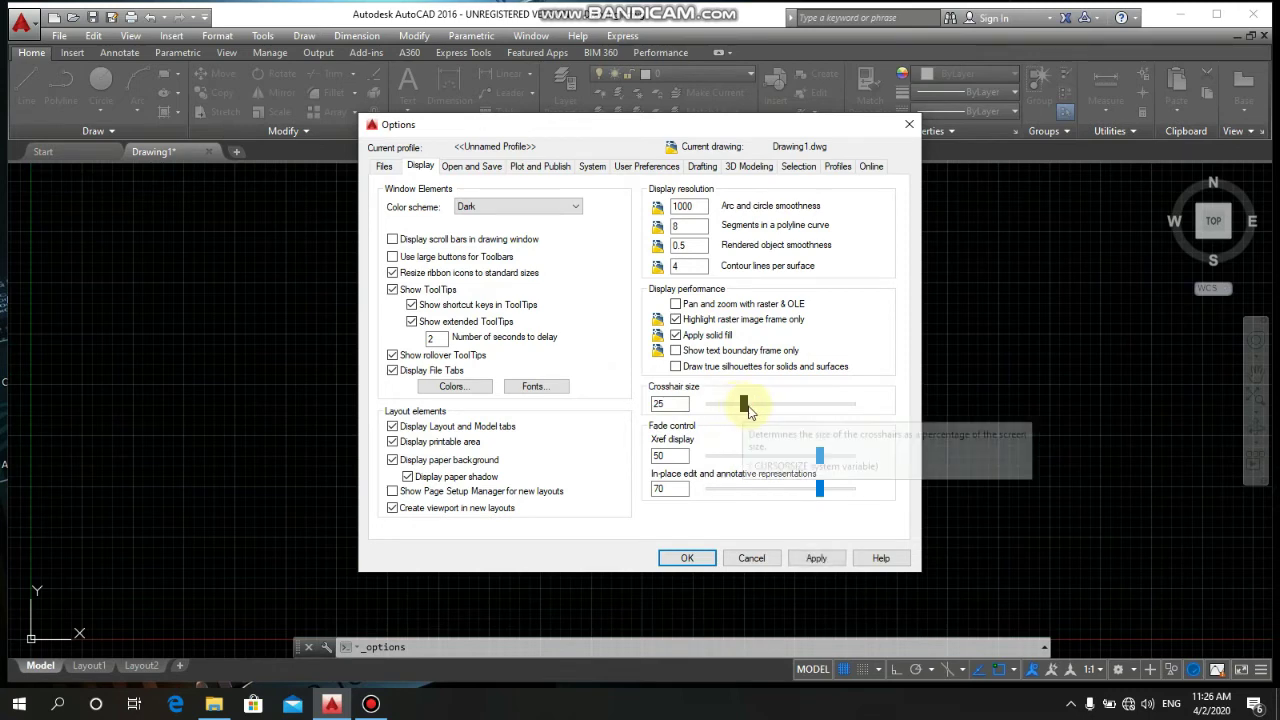
left_click(755, 402)
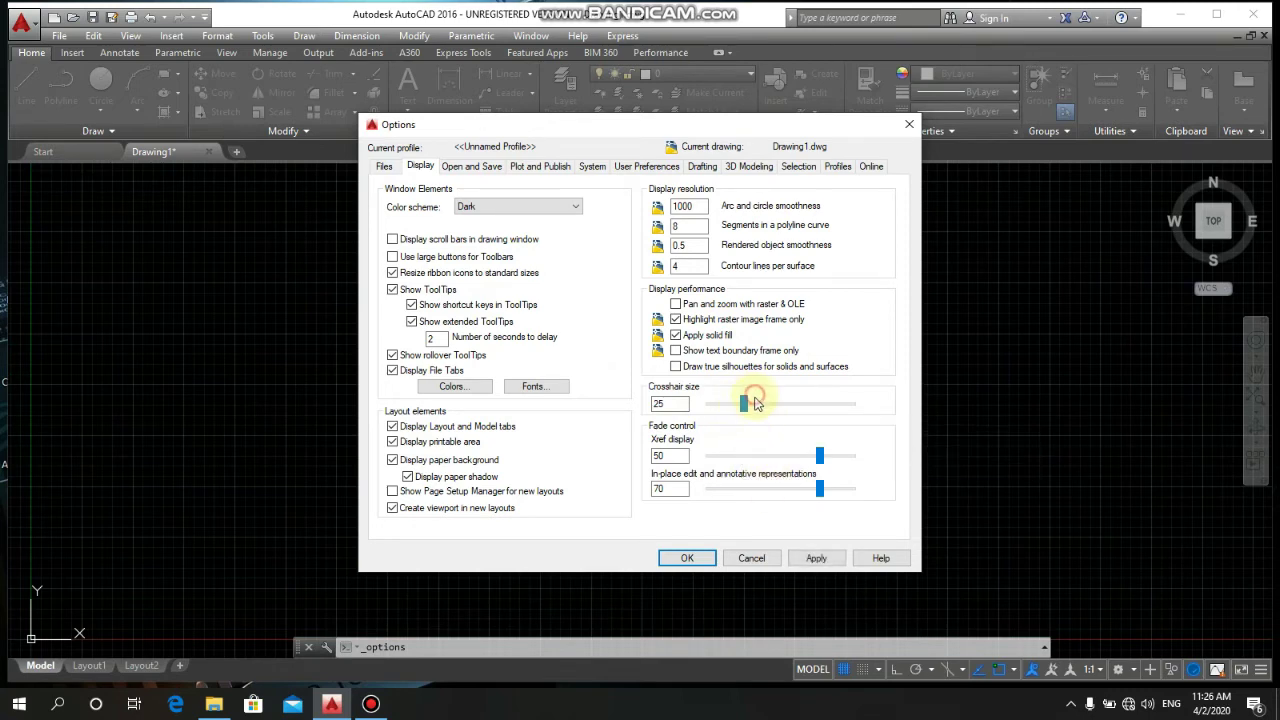
left_click(816, 558)
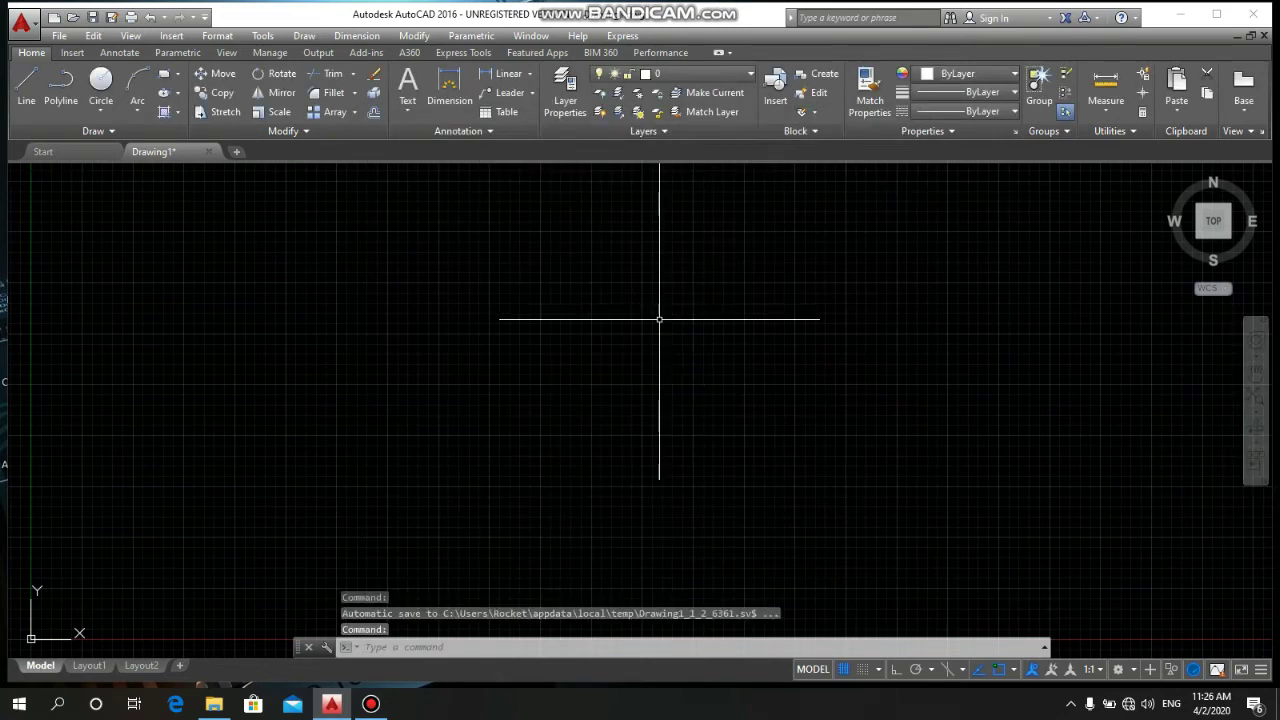
left_click(658, 310)
left_click(669, 400)
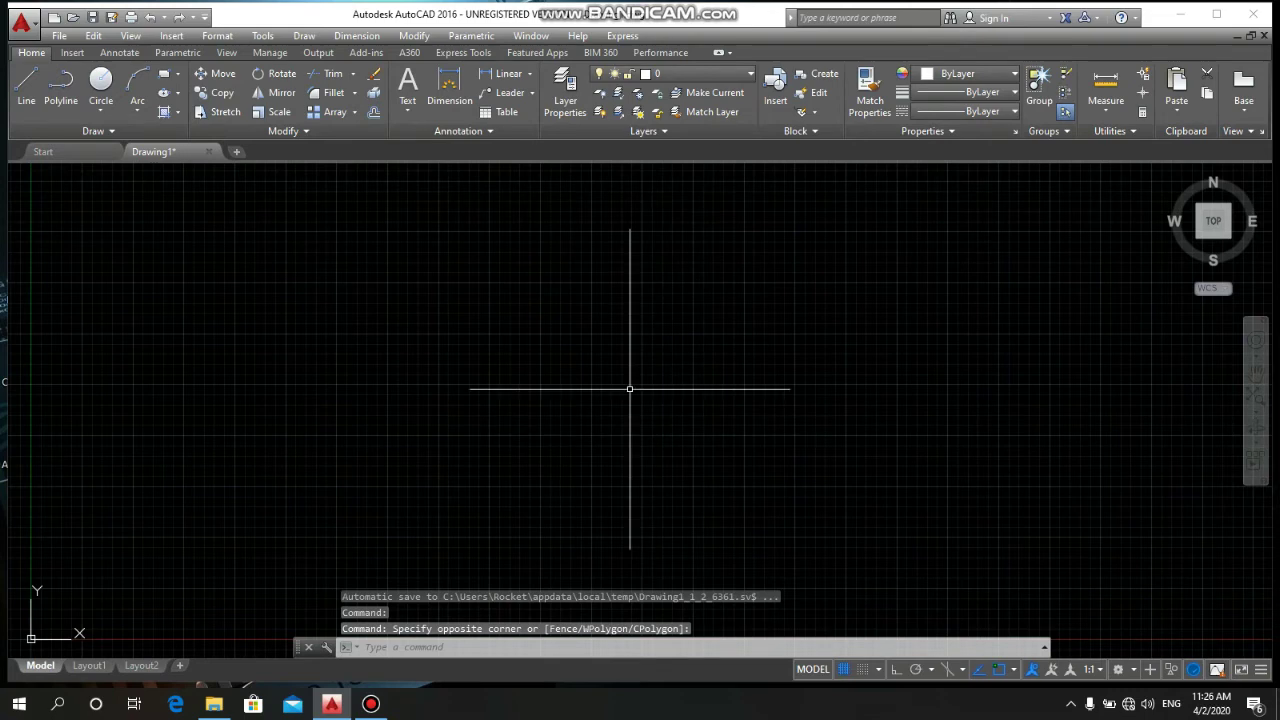
Reopen Options, enlarge the crosshair to 45, apply, and test it on the canvas.
right_click(566, 365)
left_click(610, 648)
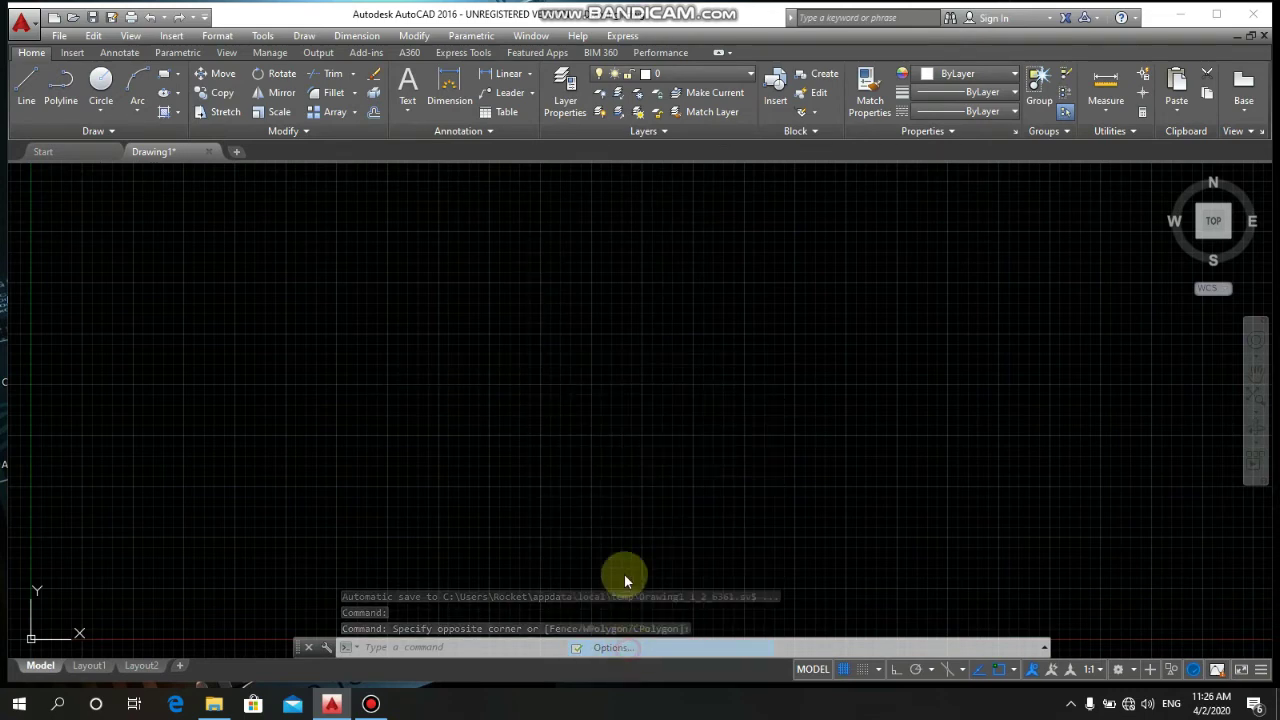
left_click_drag(706, 404, 772, 404)
left_click(816, 558)
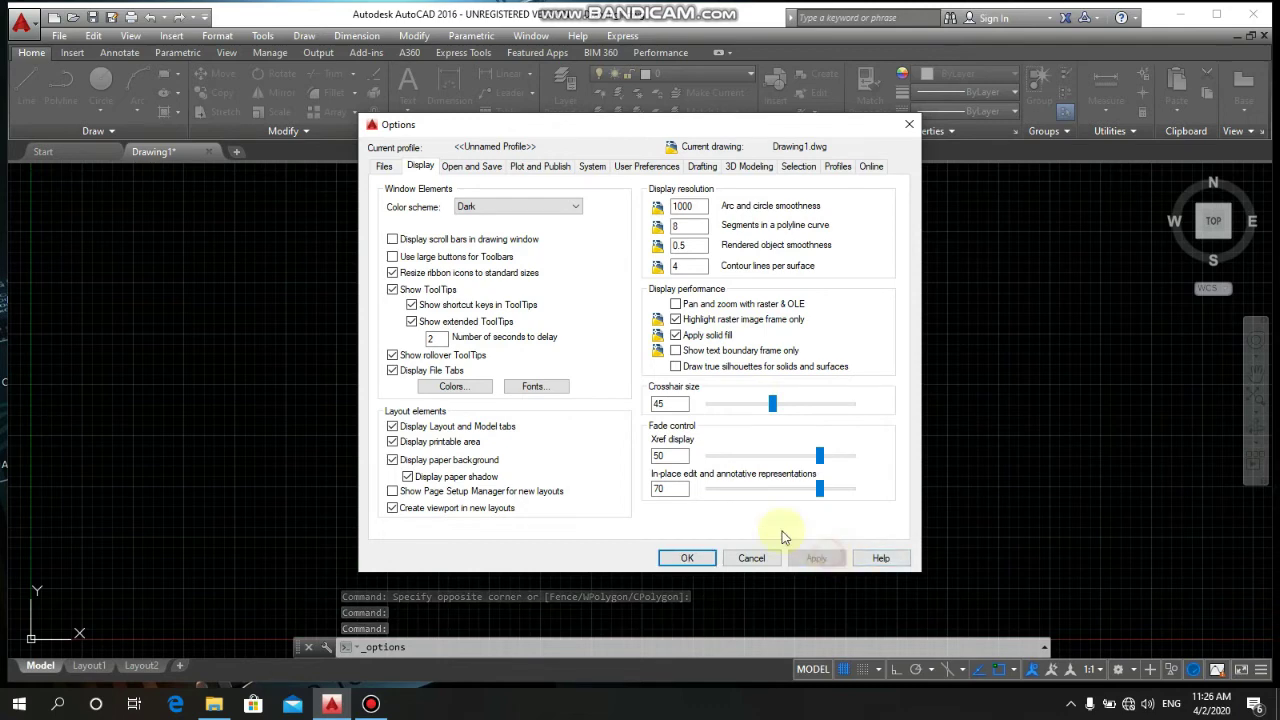
left_click(687, 558)
left_click(636, 312)
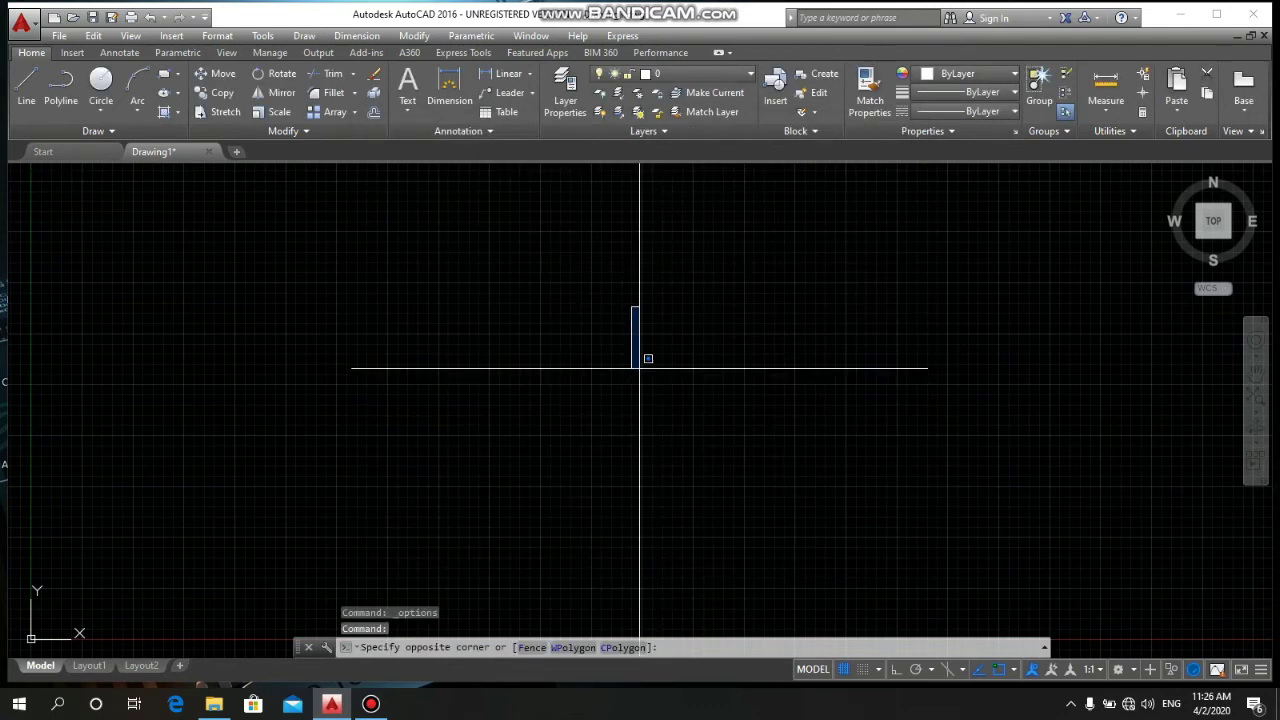
left_click(606, 362)
Reopen Options and set the crosshair size back to 5 and apply.
right_click(583, 325)
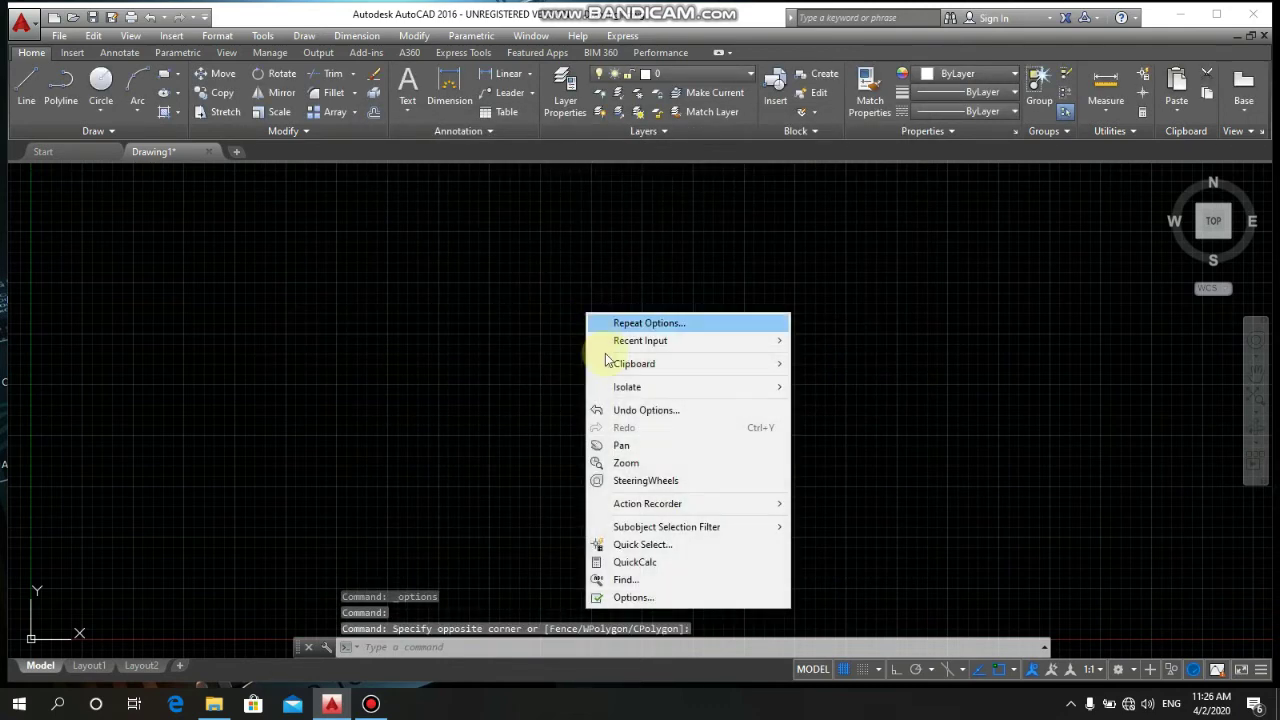
left_click(645, 598)
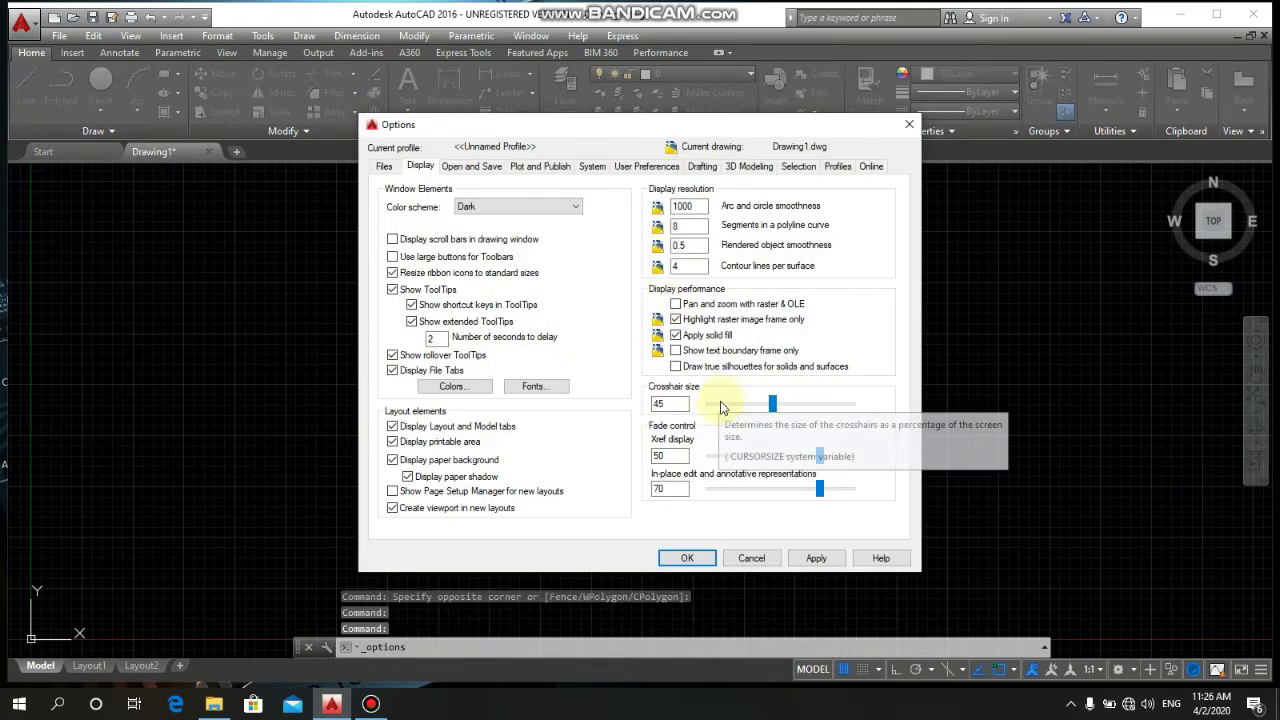
left_click_drag(784, 404, 716, 408)
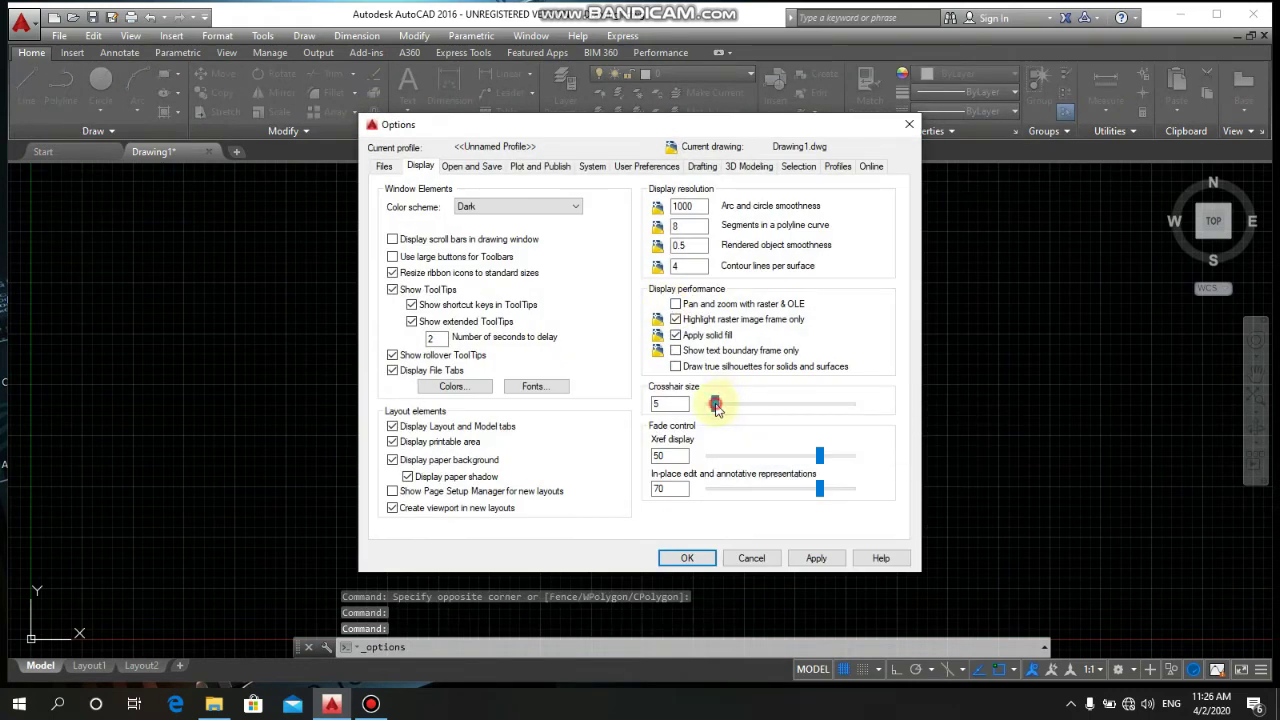
left_click(816, 558)
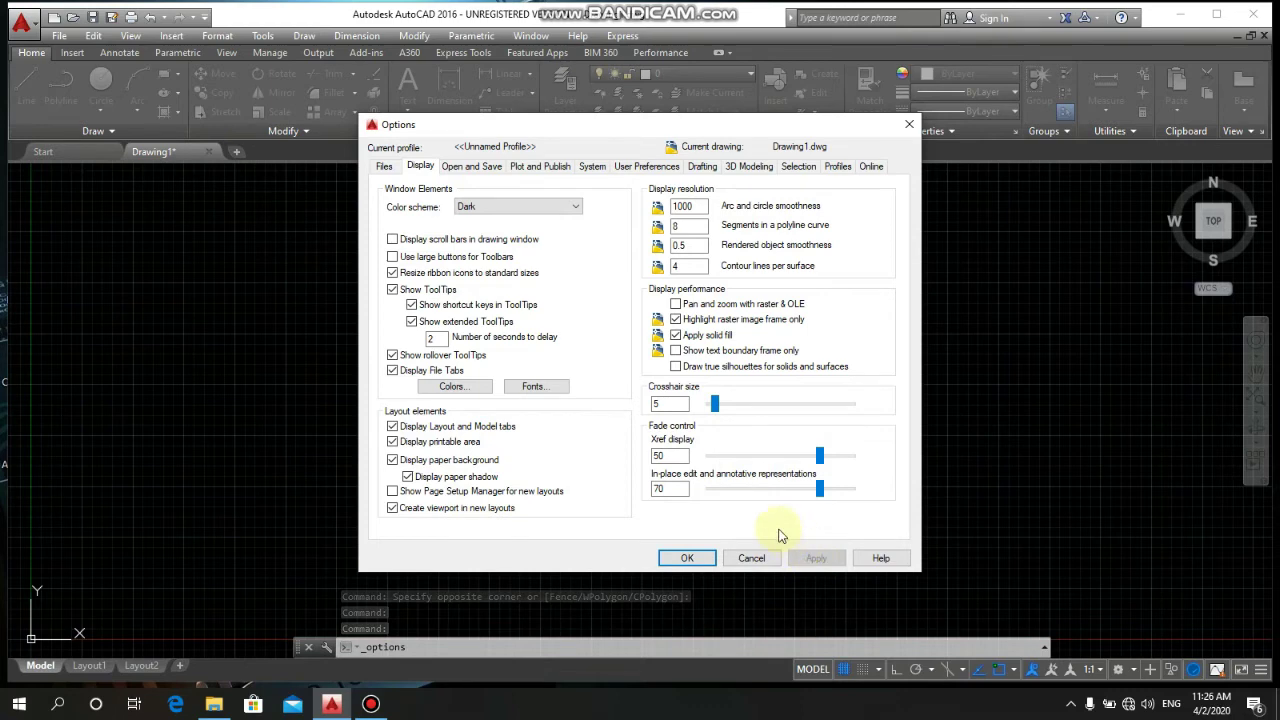
left_click(799, 167)
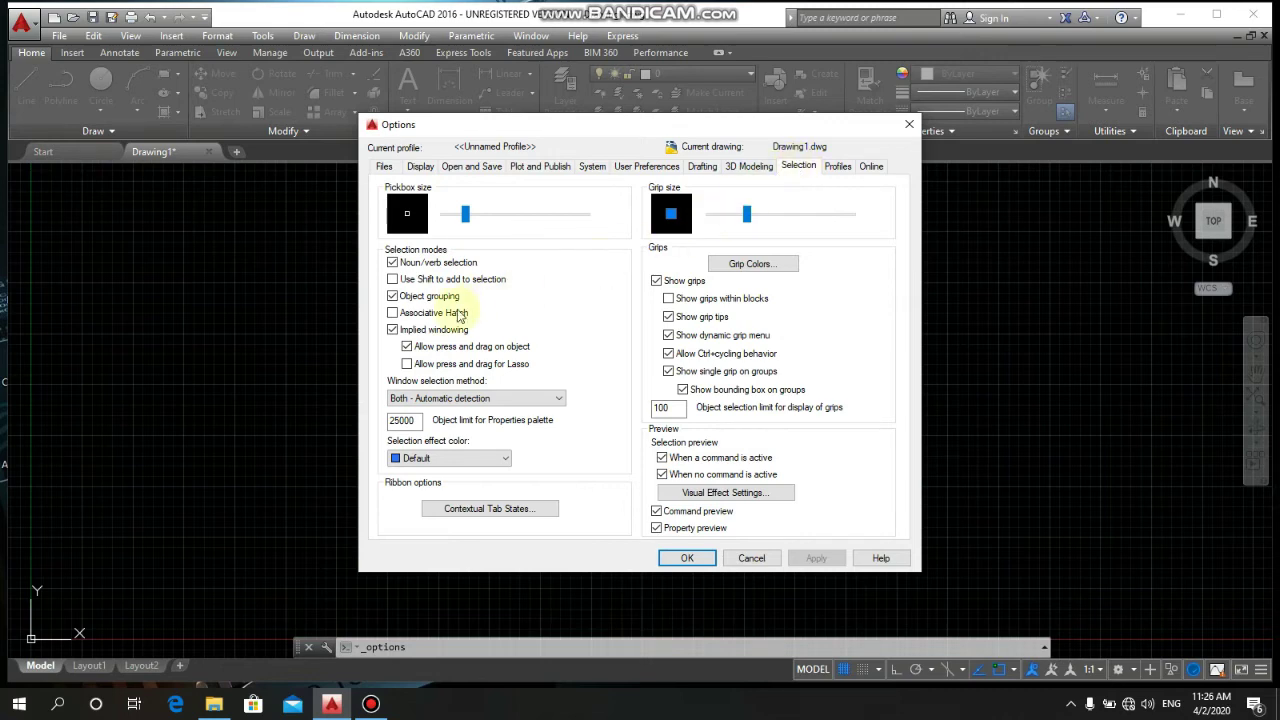
Turn on press-and-drag lasso selection and try a lasso on the canvas.
left_click(404, 365)
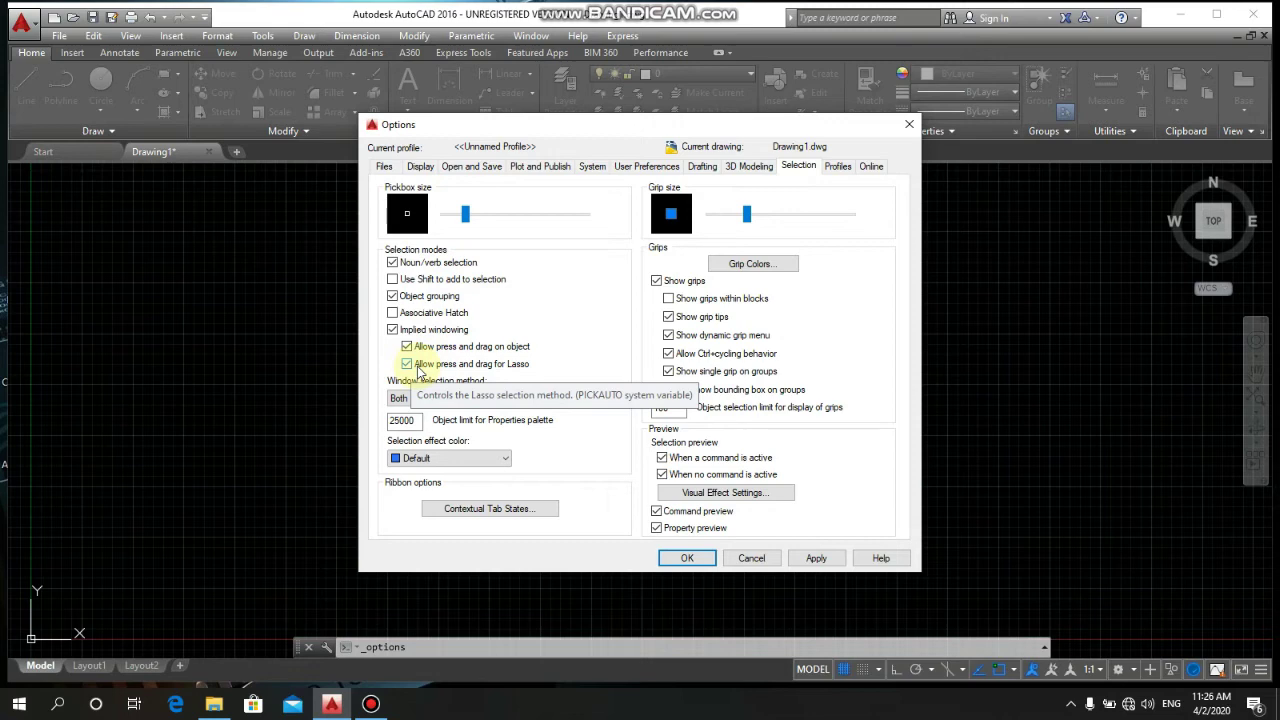
left_click(687, 558)
mouse_move(992, 248)
left_mouse_down()
mouse_move(980, 335)
mouse_move(794, 380)
mouse_move(643, 294)
mouse_move(529, 309)
mouse_move(399, 492)
mouse_move(289, 434)
mouse_move(337, 320)
mouse_move(606, 320)
mouse_move(749, 500)
mouse_move(820, 349)
mouse_move(394, 429)
mouse_move(663, 329)
mouse_move(536, 311)
left_mouse_up()
Reopen Options, turn off press-and-drag lasso, apply, and close the dialog.
right_click(527, 304)
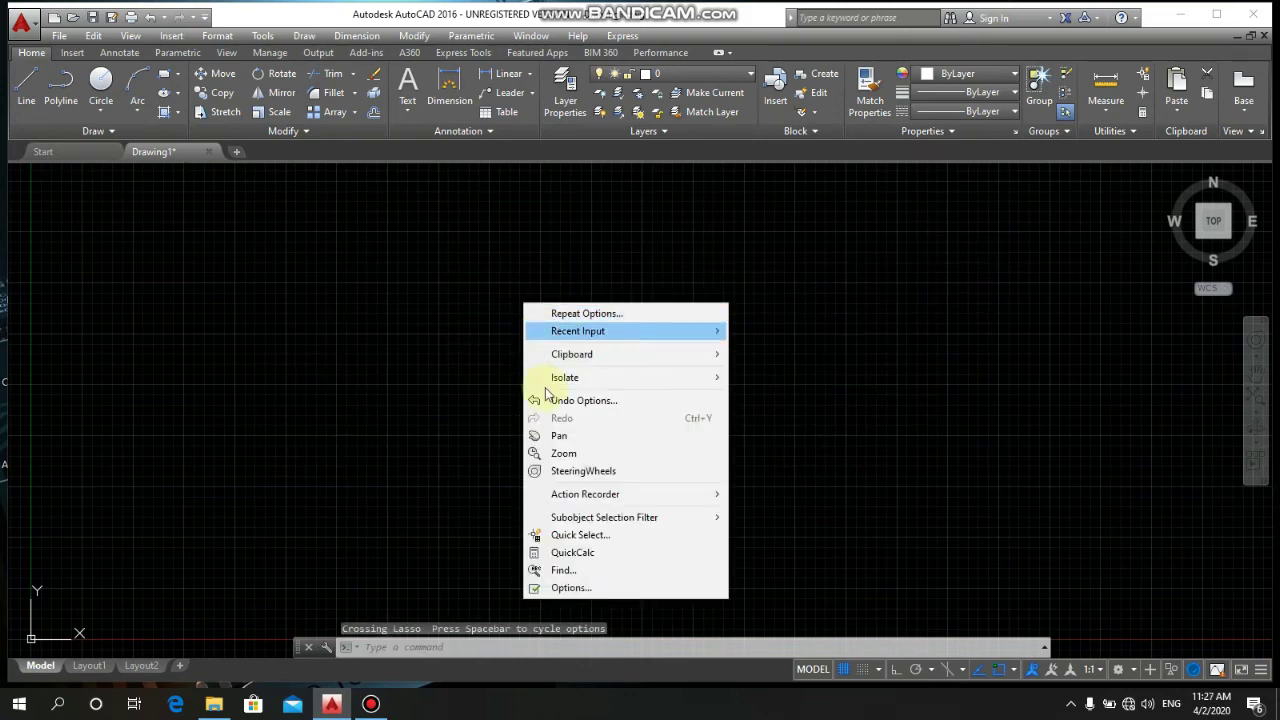
left_click(571, 590)
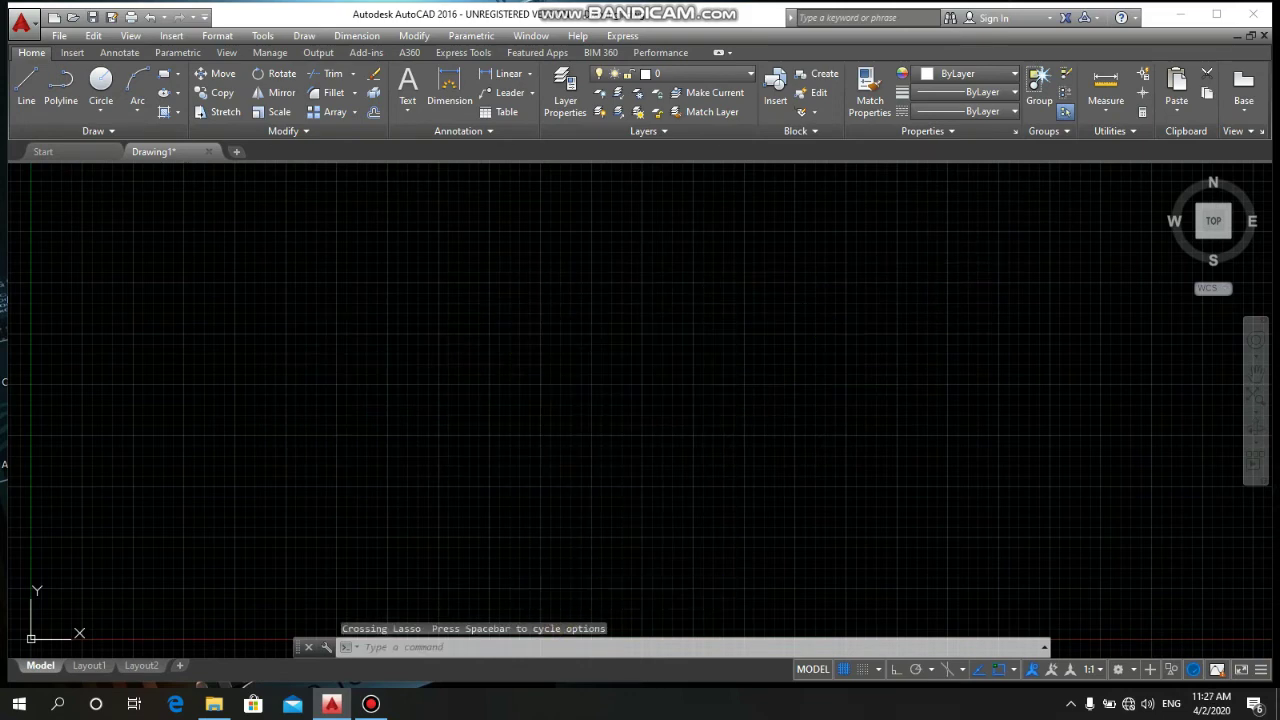
left_click(414, 366)
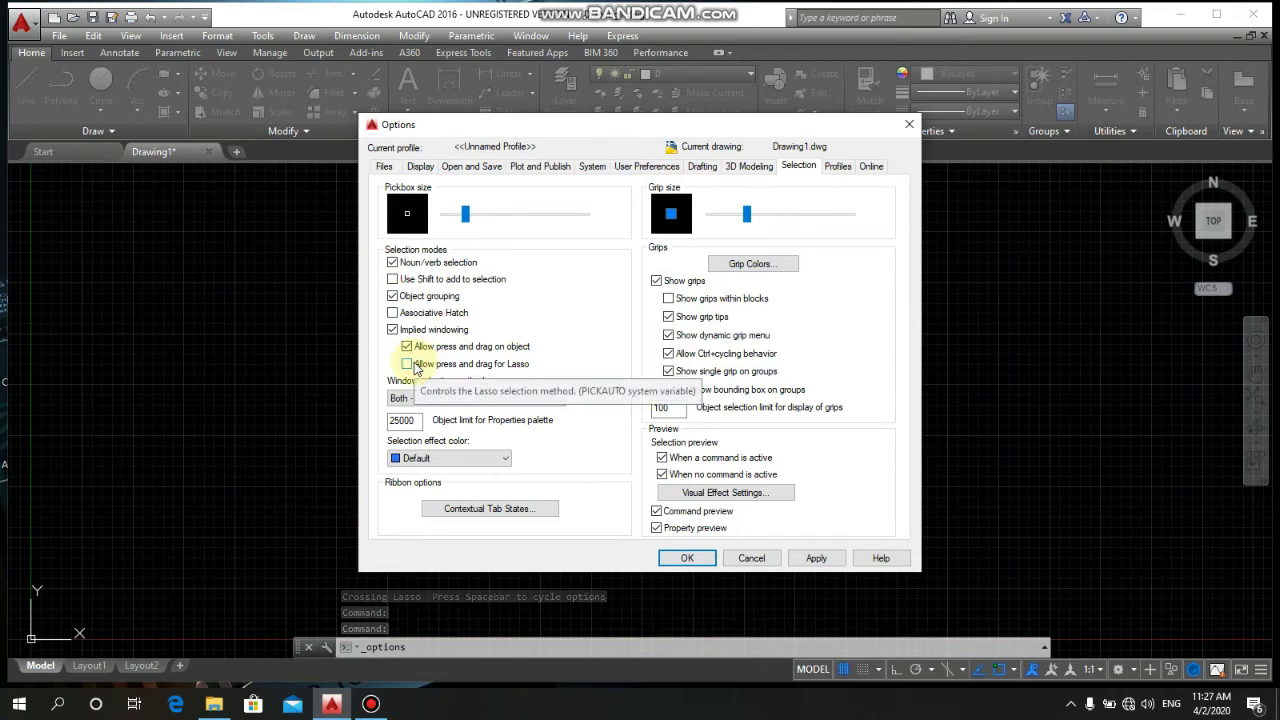
left_click(818, 560)
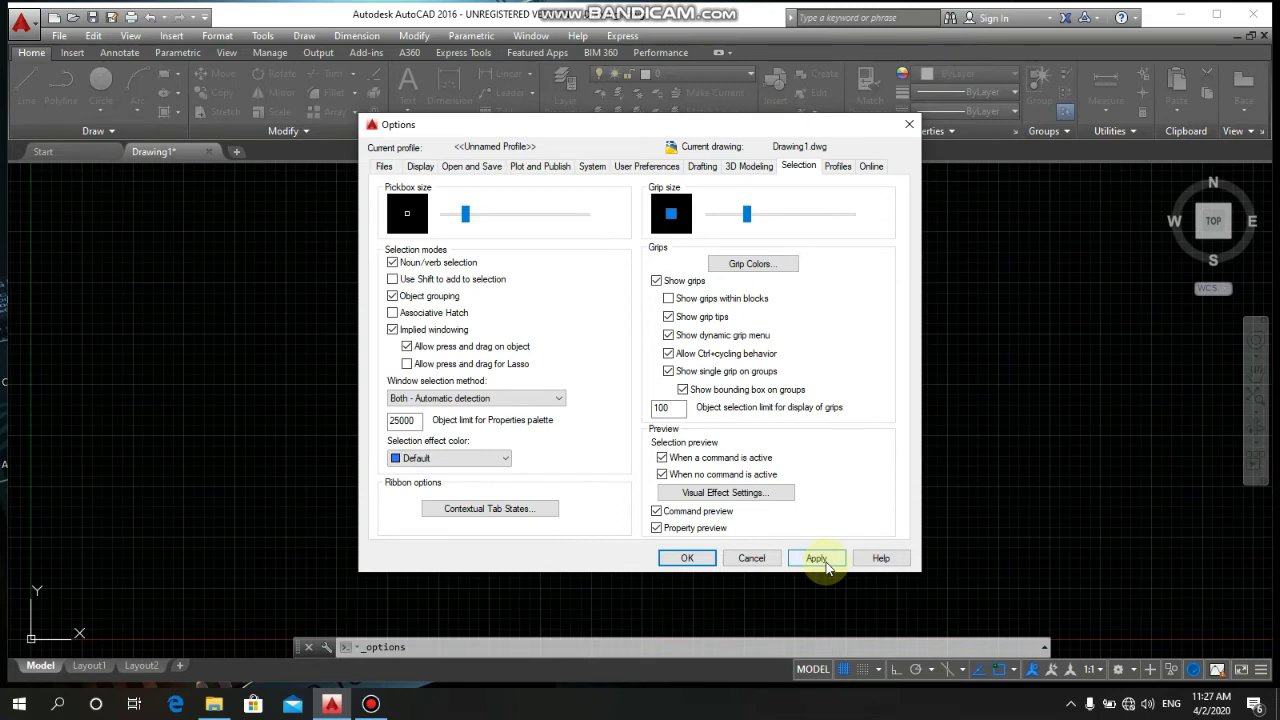
left_click(684, 558)
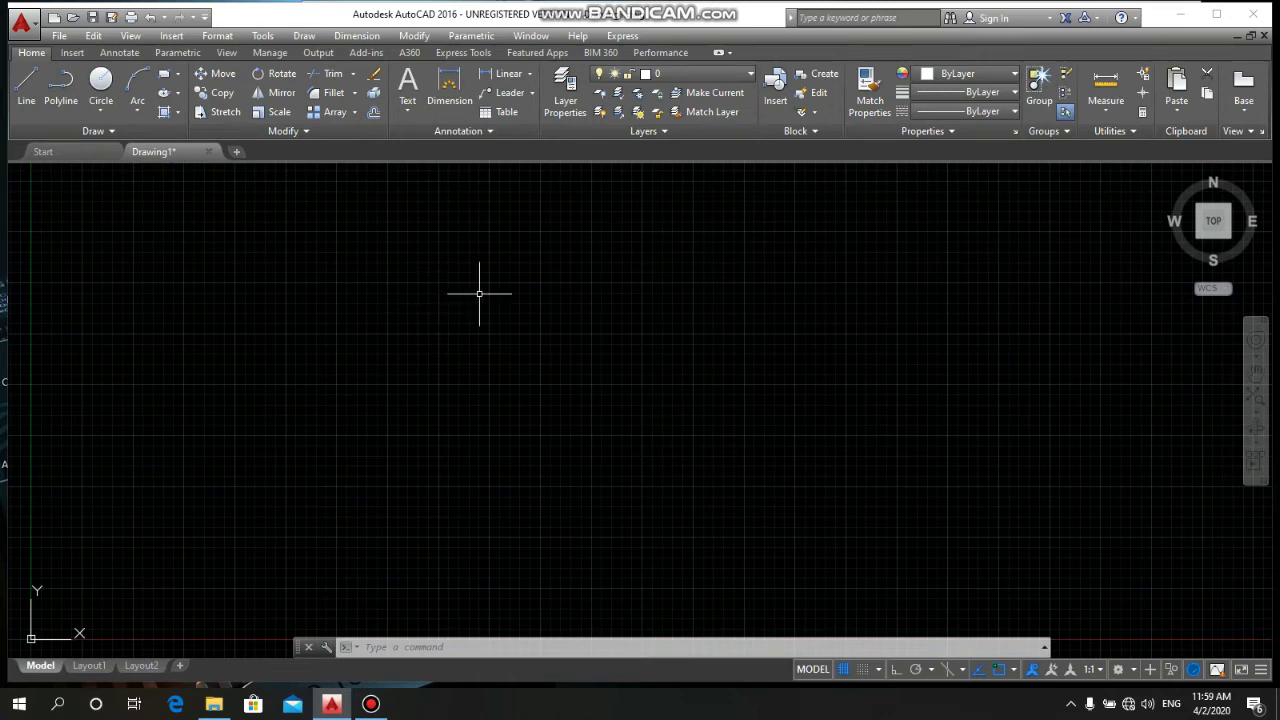
Draw a four-segment zigzag with LINE from lower left to right, then select it all.
type("L")
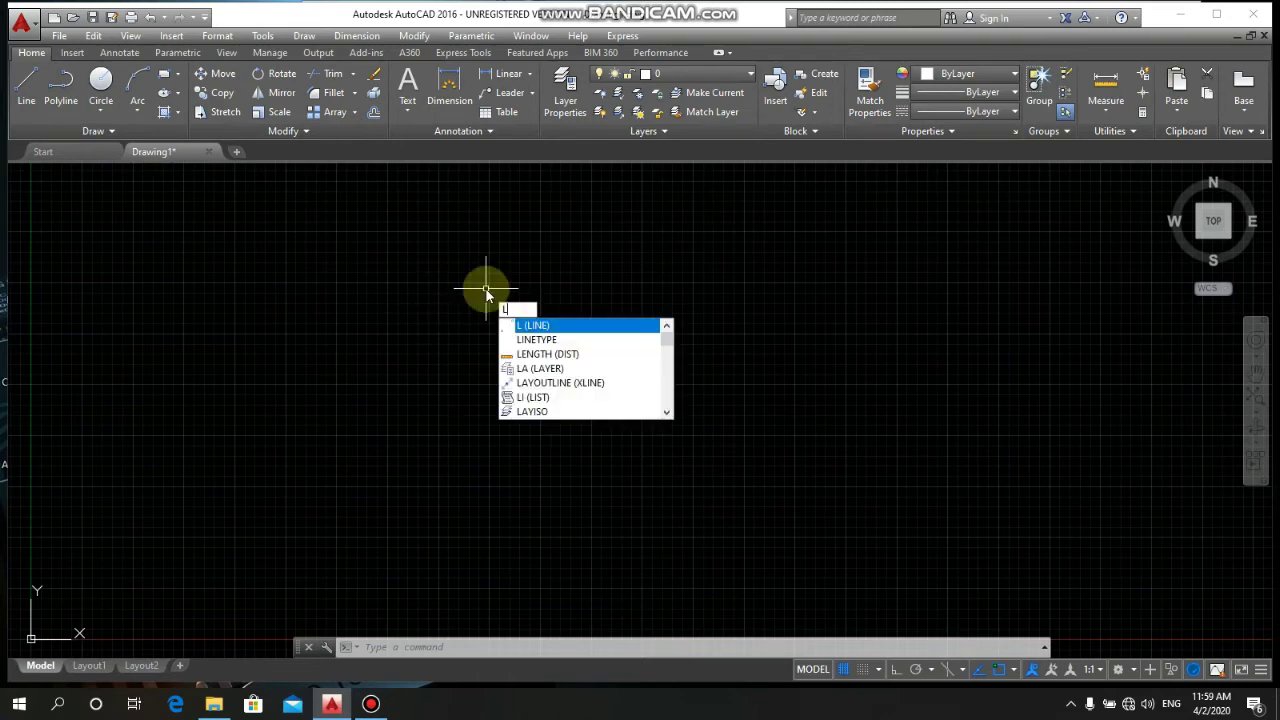
key("Return")
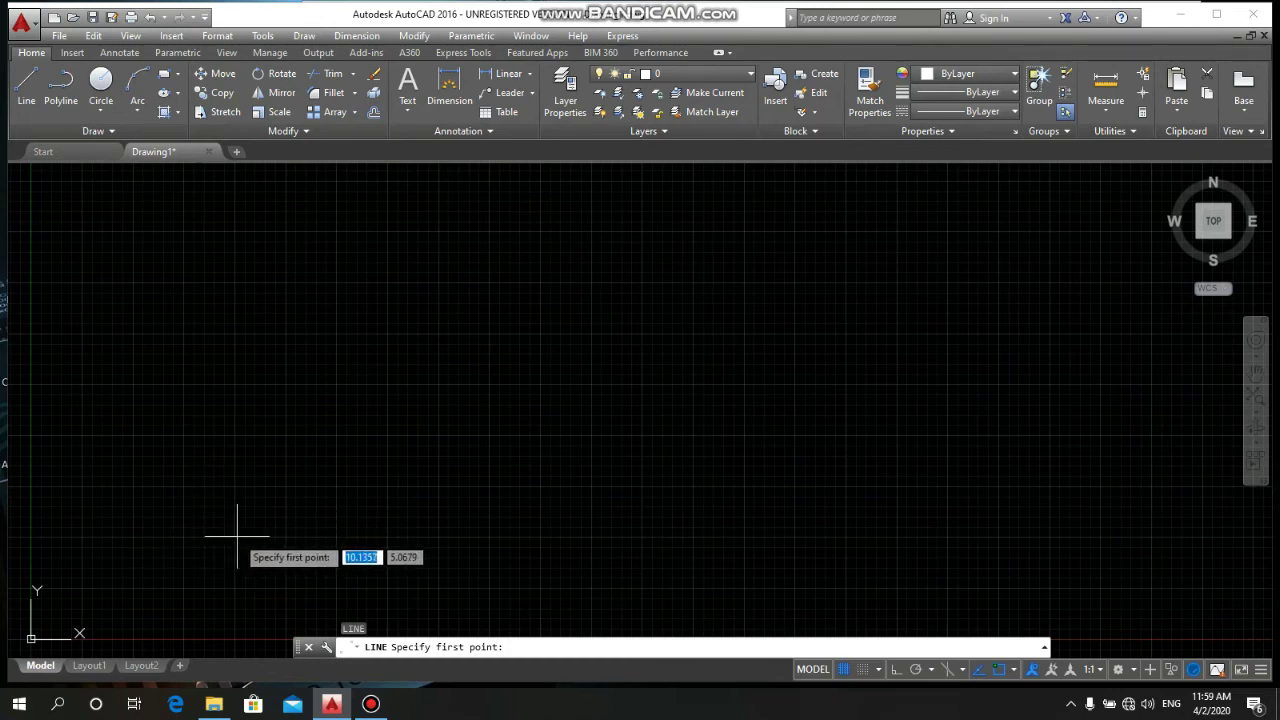
left_click(237, 536)
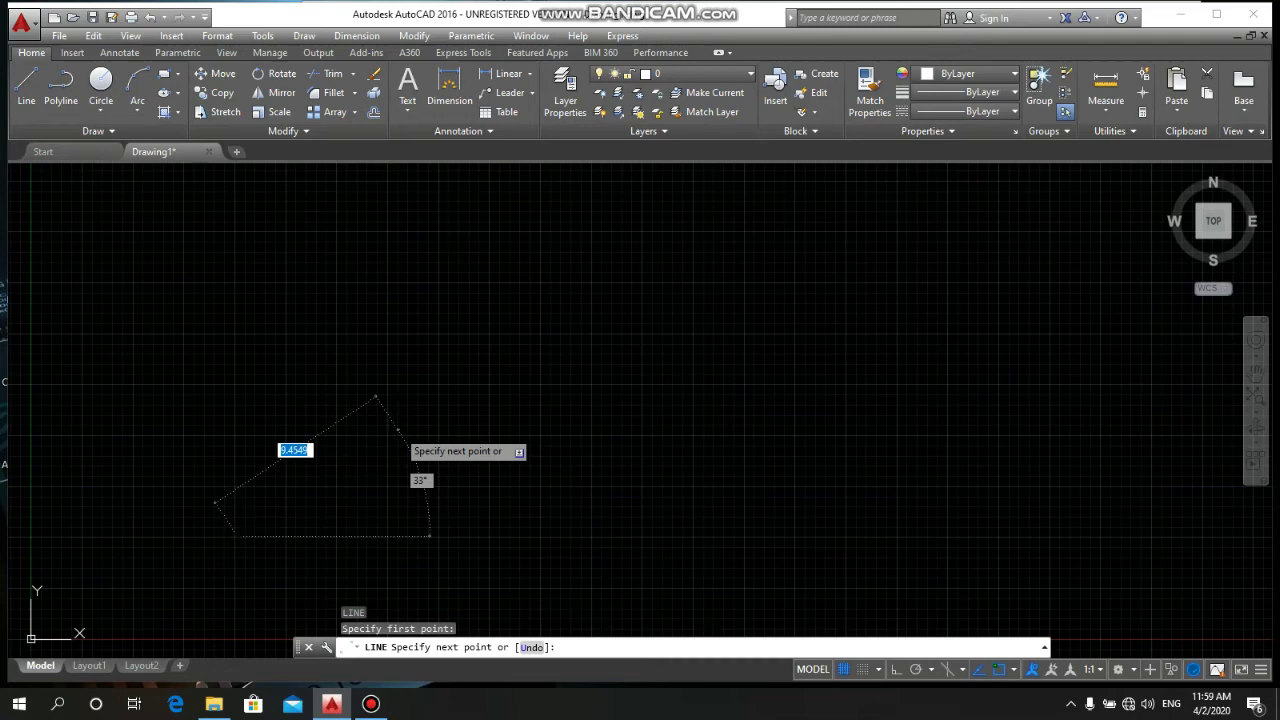
left_click(397, 430)
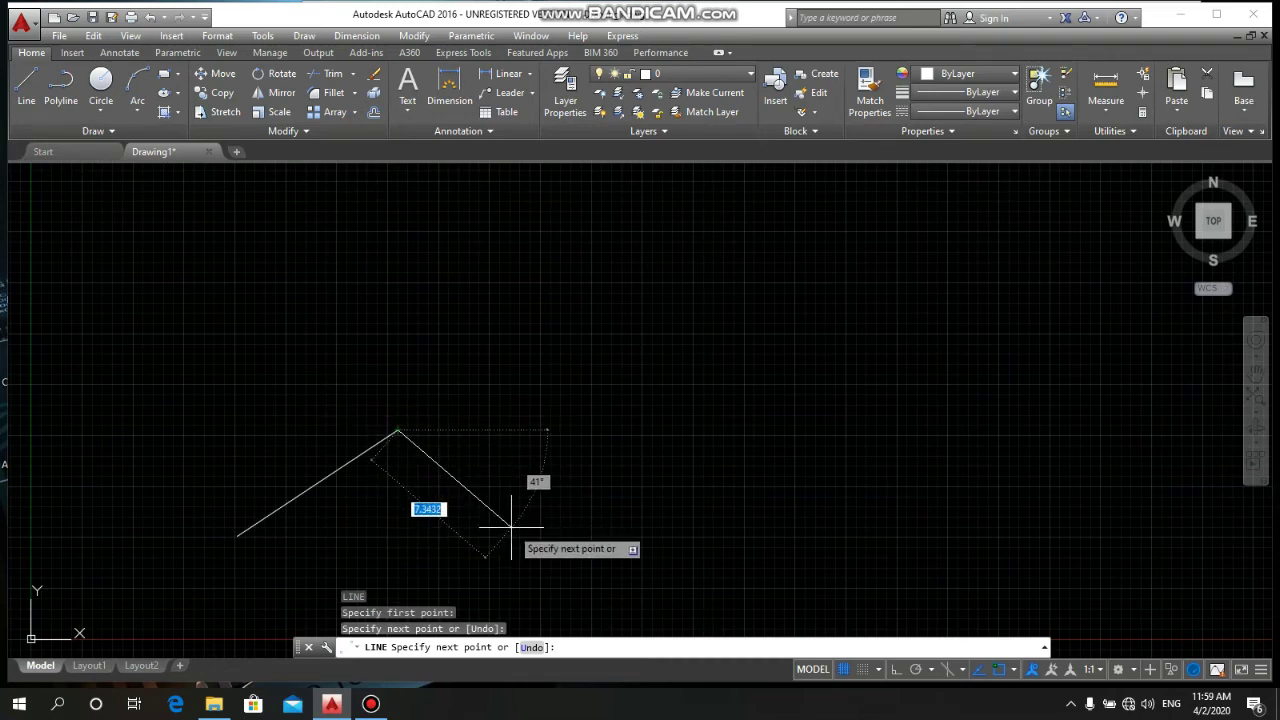
left_click(511, 526)
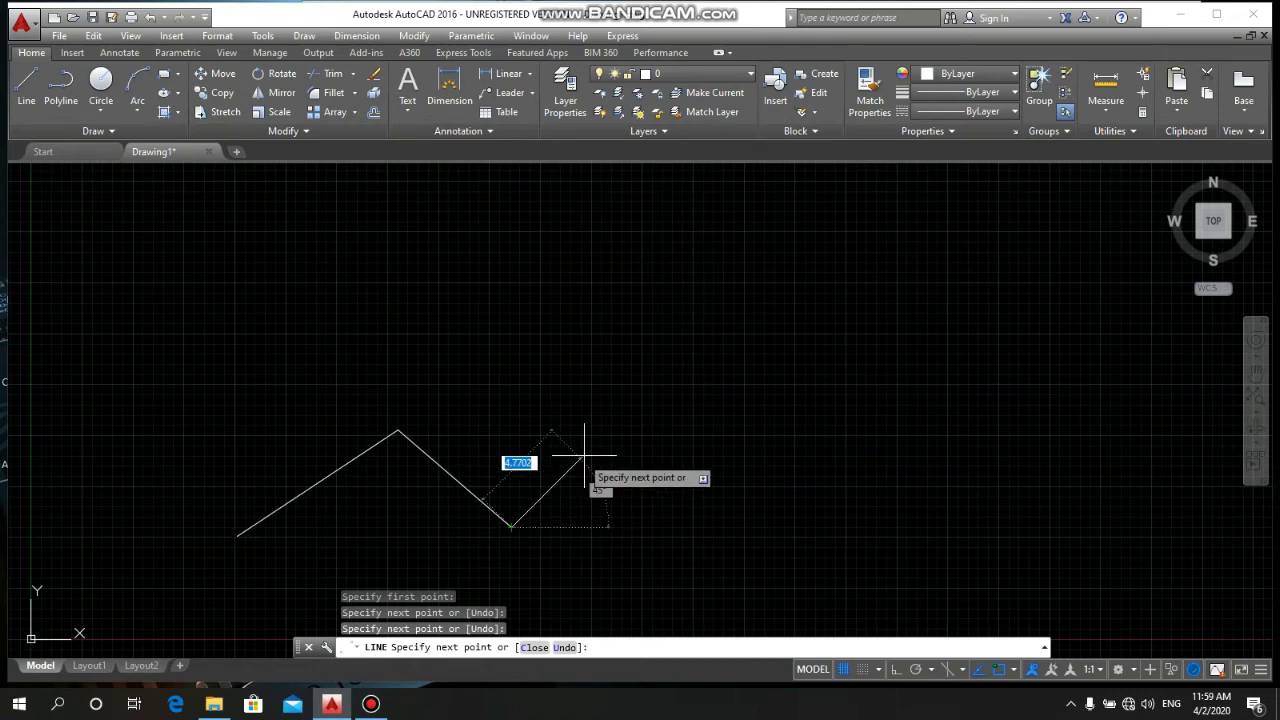
left_click(658, 386)
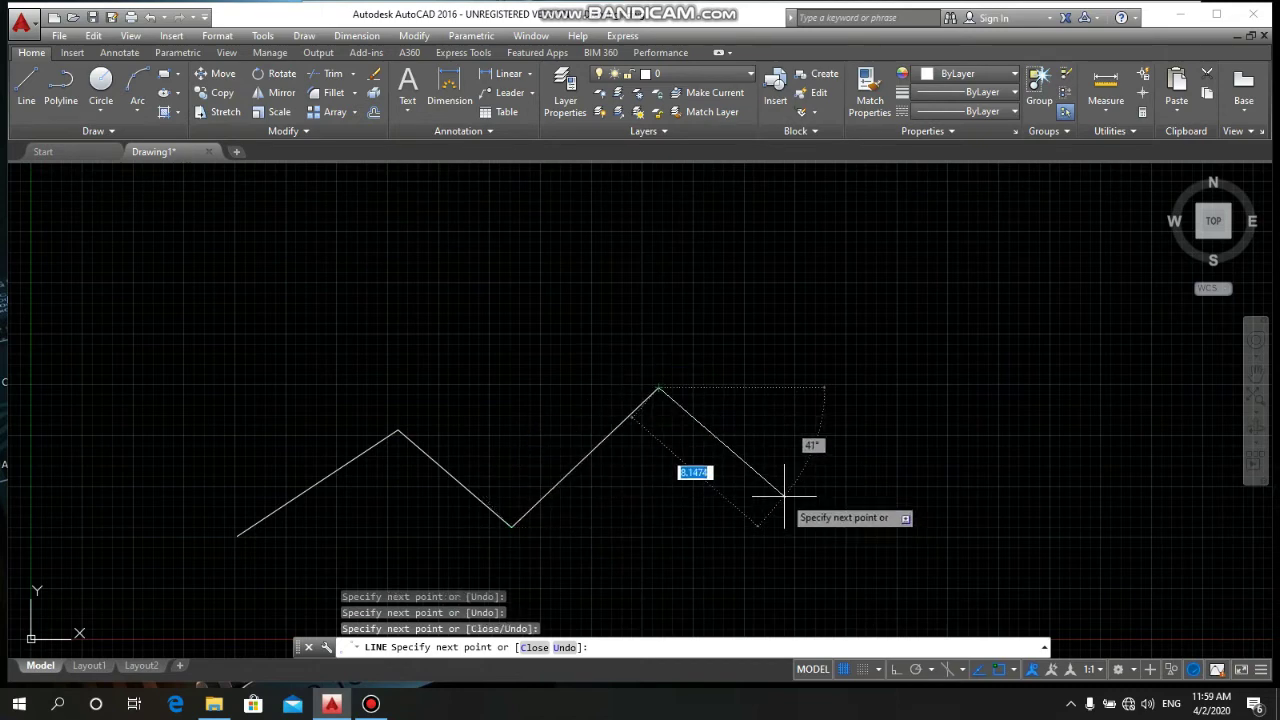
left_click(775, 484)
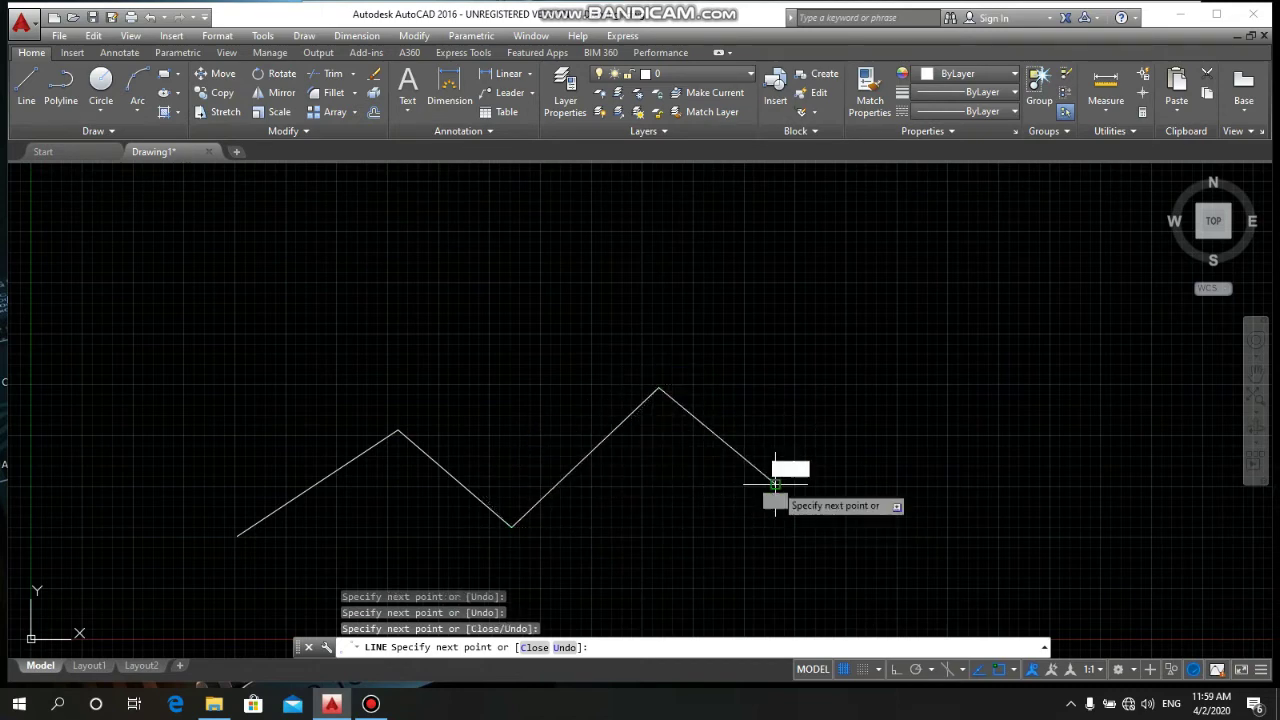
key("Escape")
key("Return")
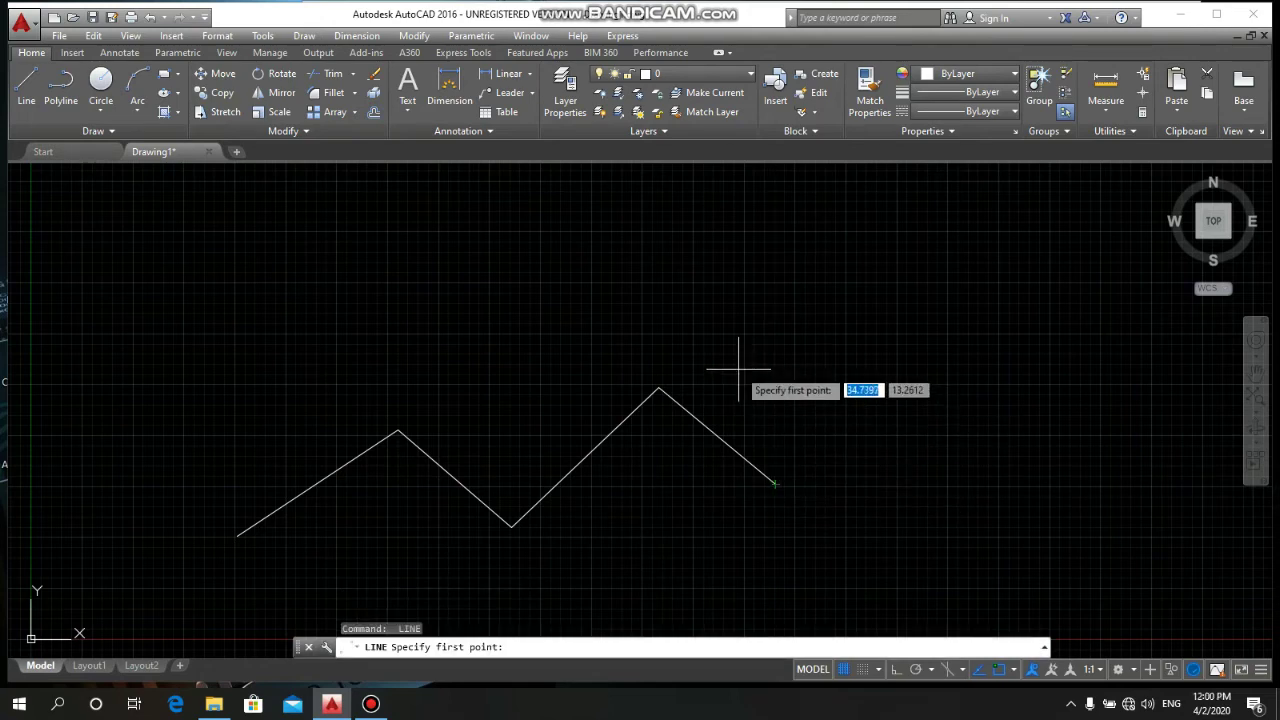
key("ctrl+a")
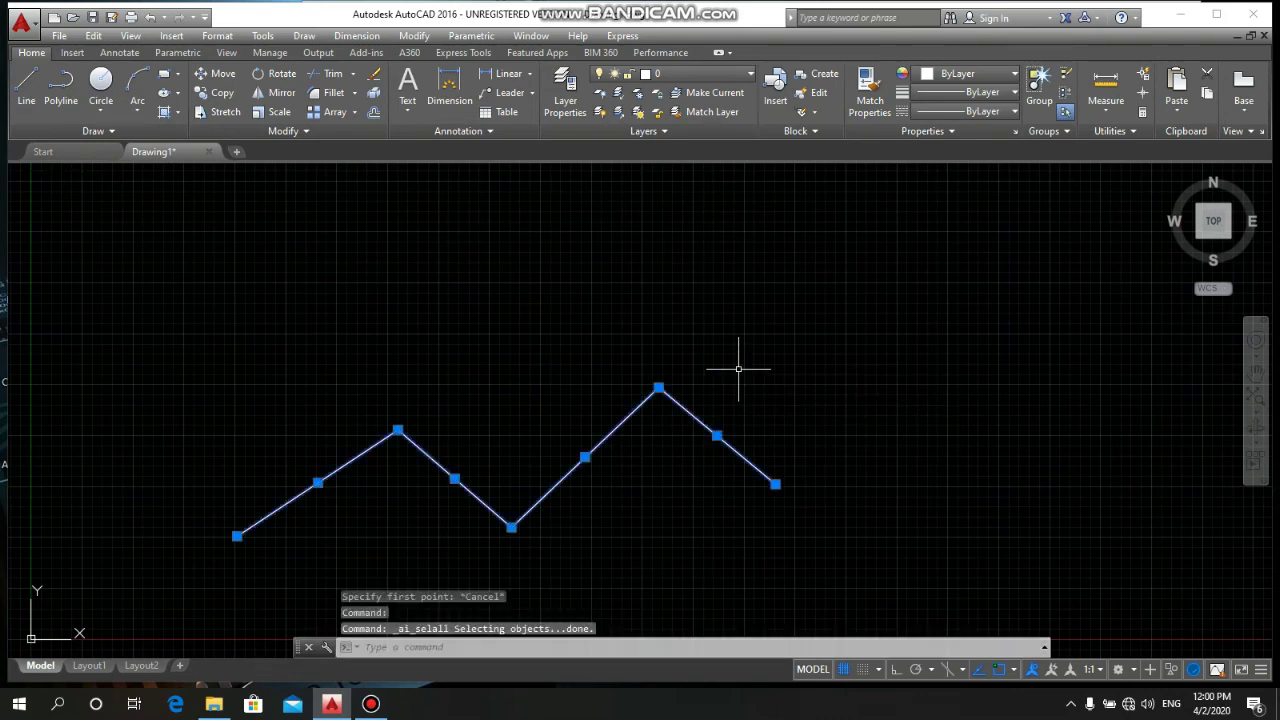
Erase the zigzag and draw a three-segment line: 15-unit rise, 10-unit drop, another rise.
key("Delete")
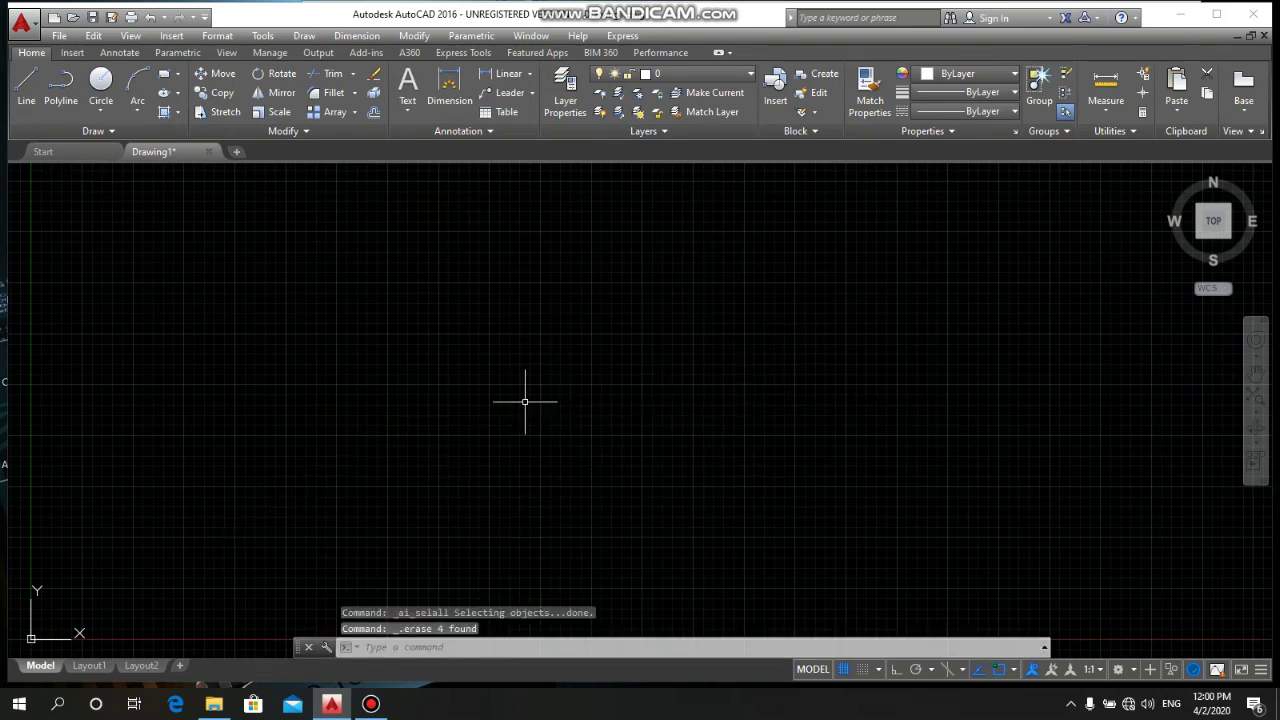
left_click(33, 105)
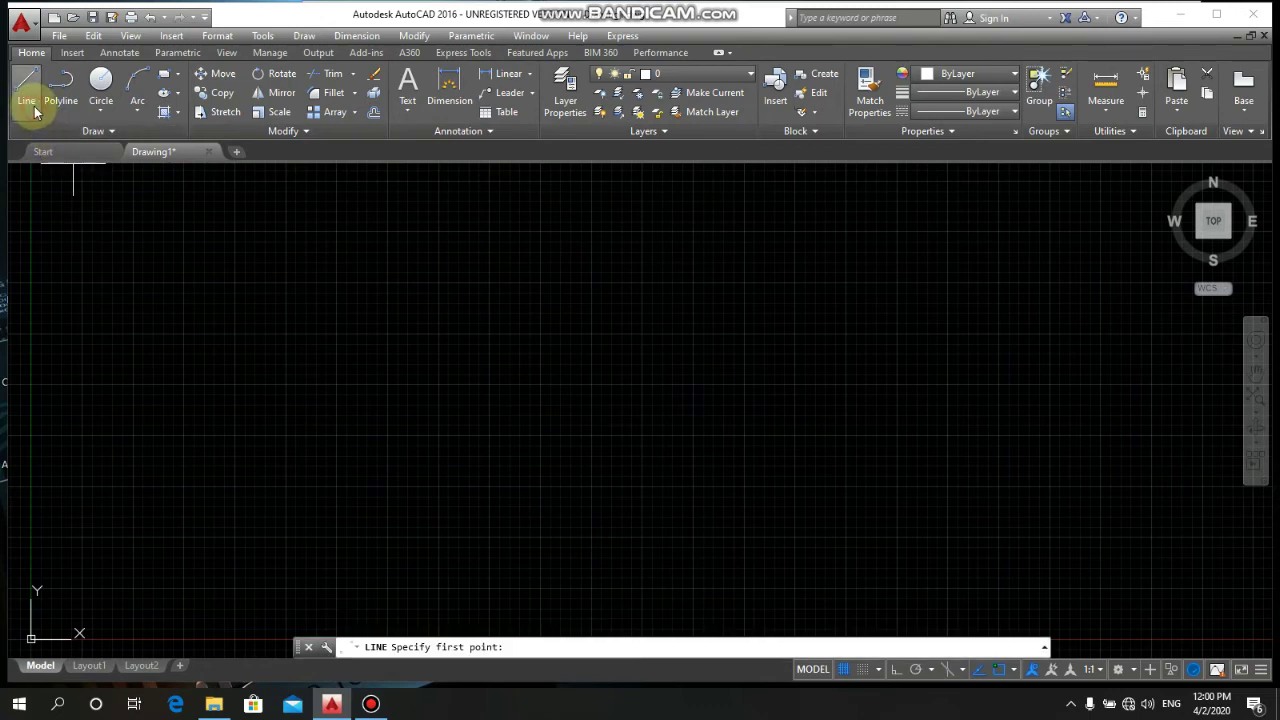
left_click(217, 517)
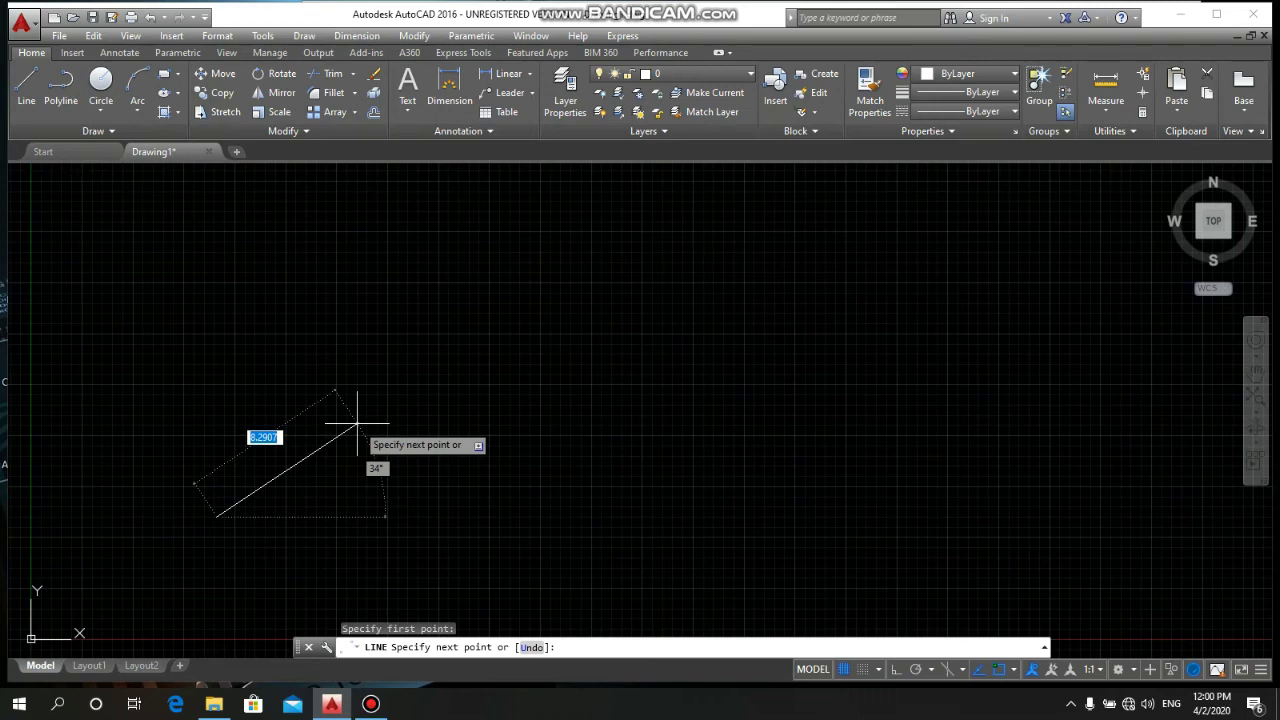
type("15")
key("Return")
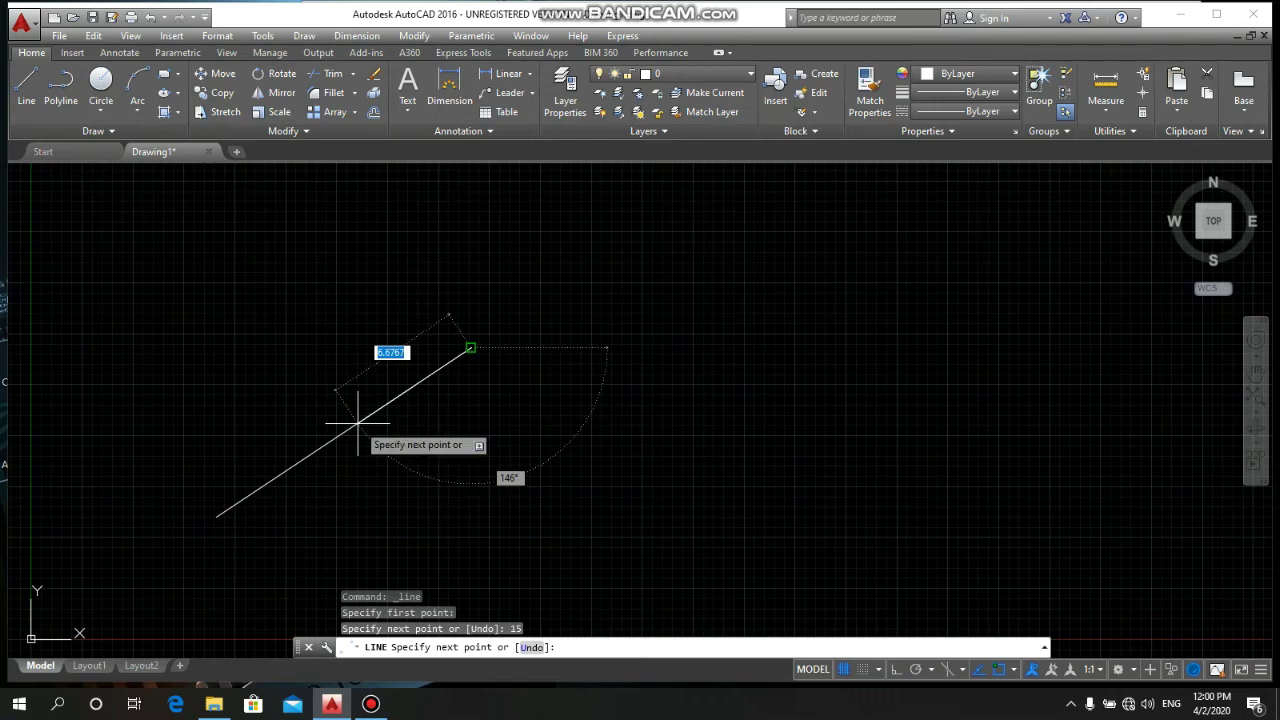
left_click(480, 352)
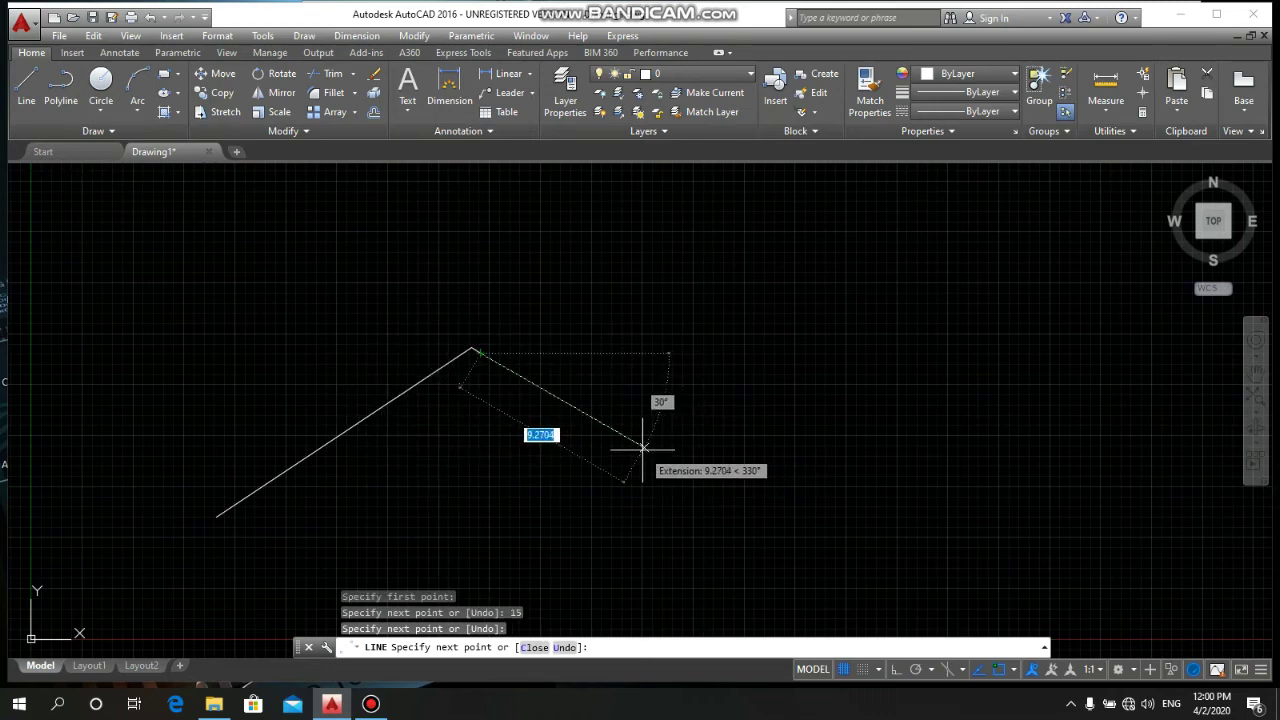
type("10")
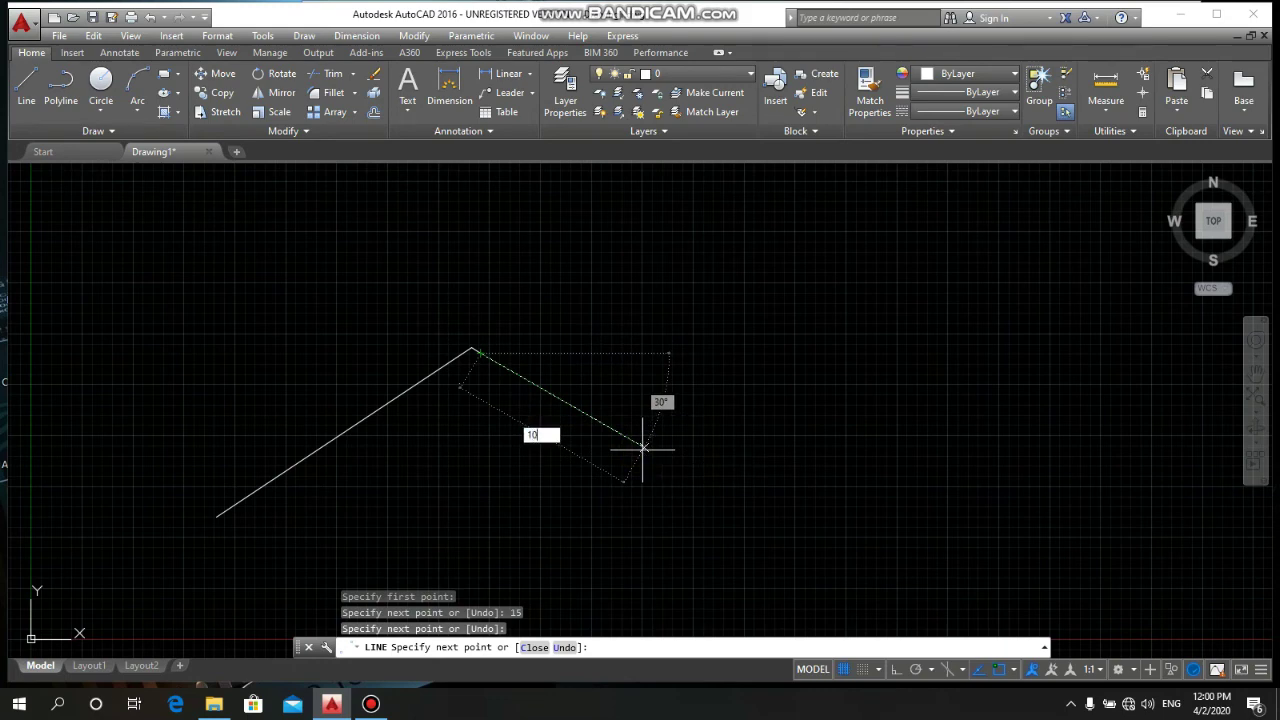
key("Return")
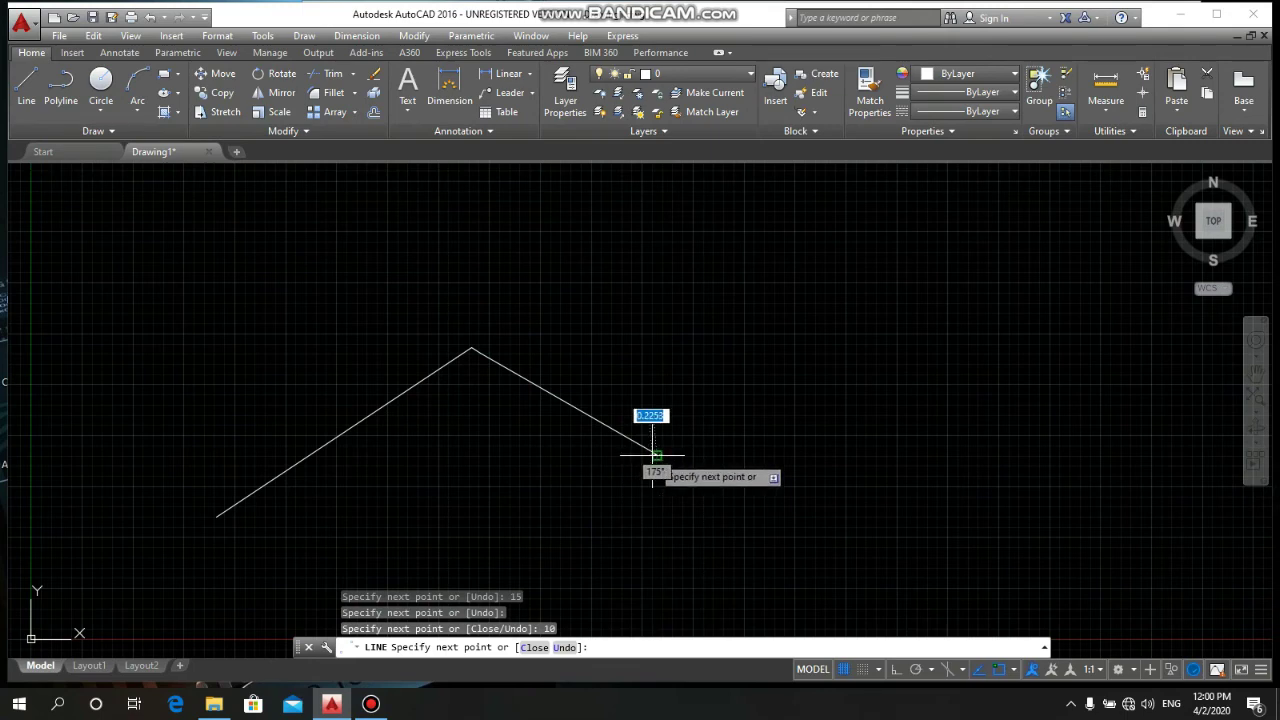
left_click(655, 455)
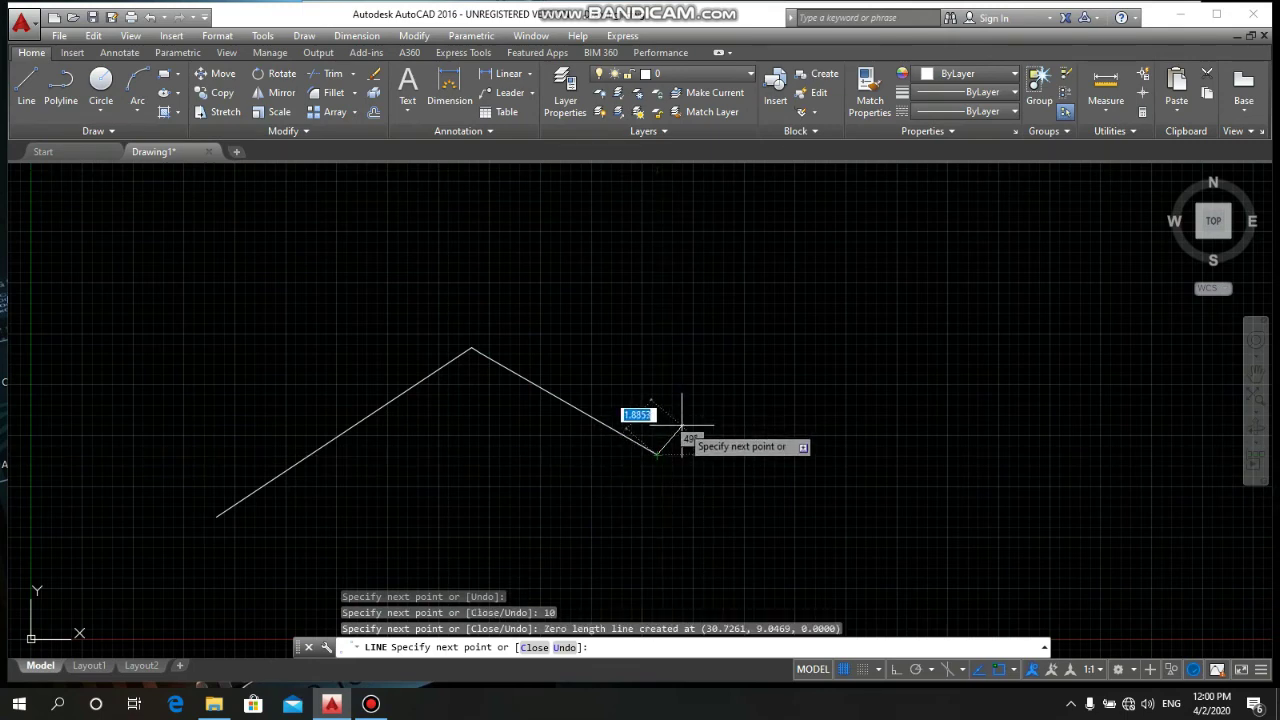
left_click(835, 347)
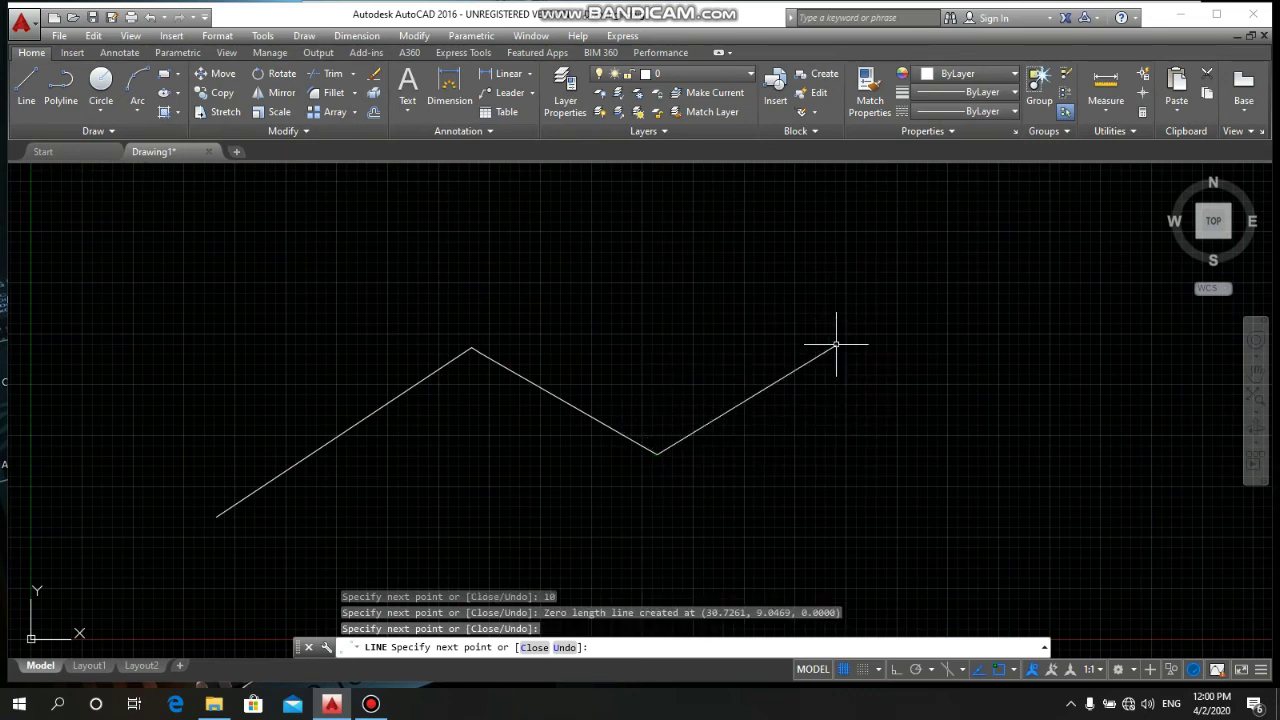
key("Escape")
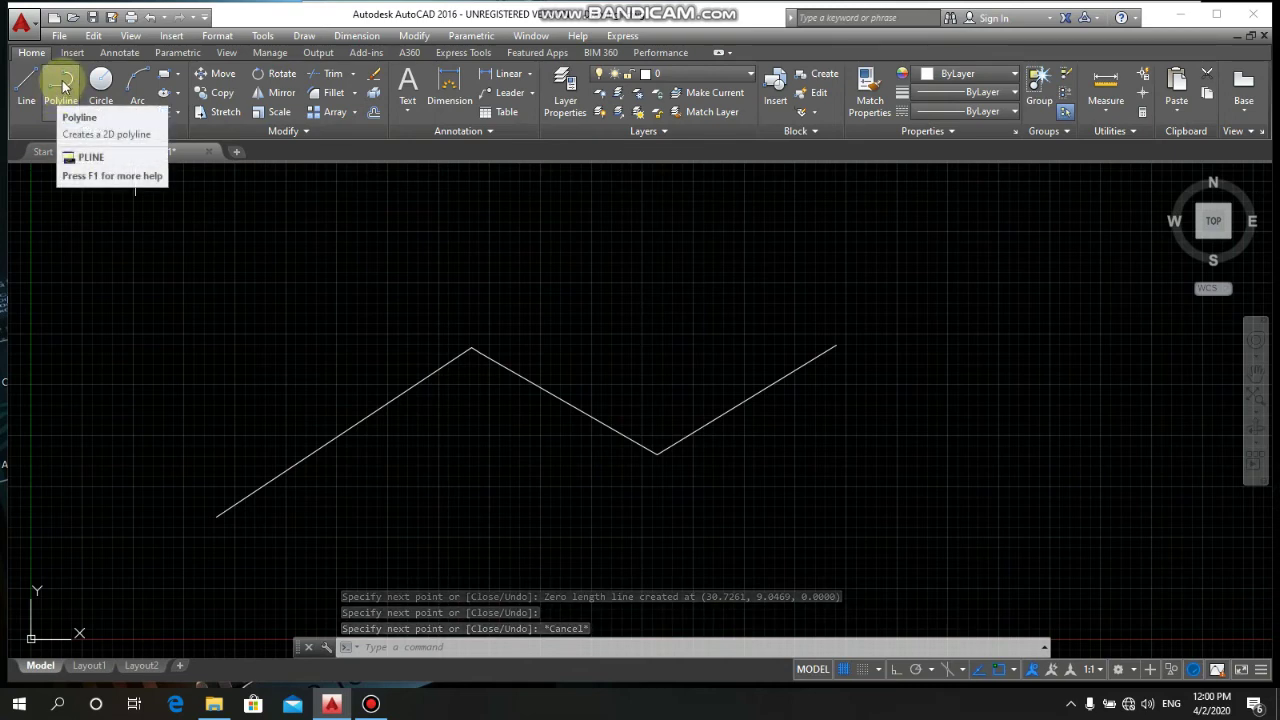
Draw a zigzag polyline below the first line, ending in a short horizontal tail.
left_click(58, 97)
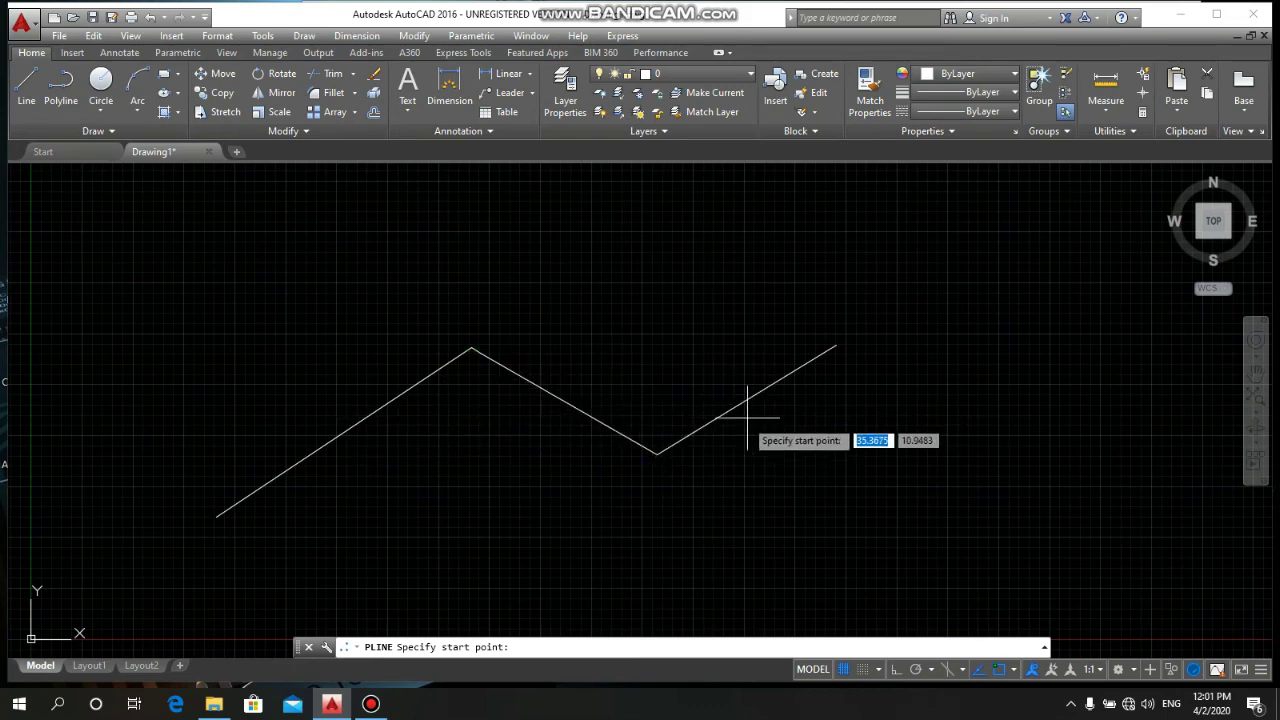
left_click(211, 589)
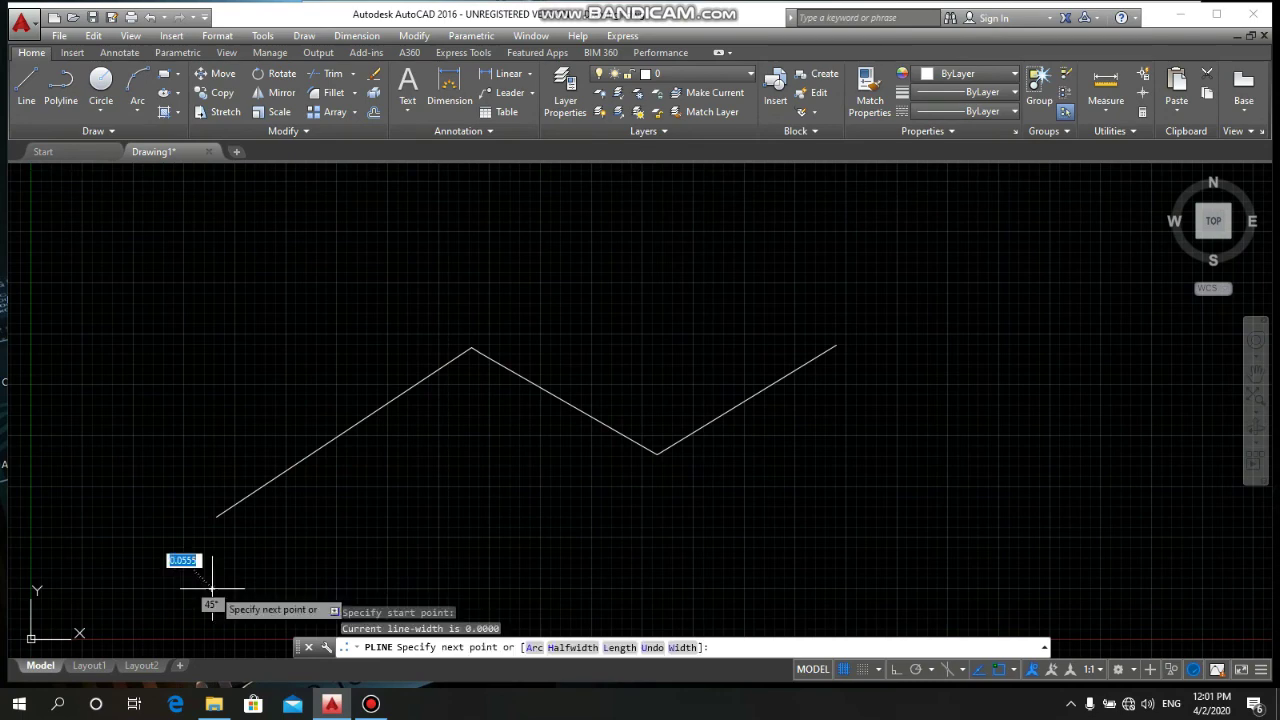
left_click(459, 476)
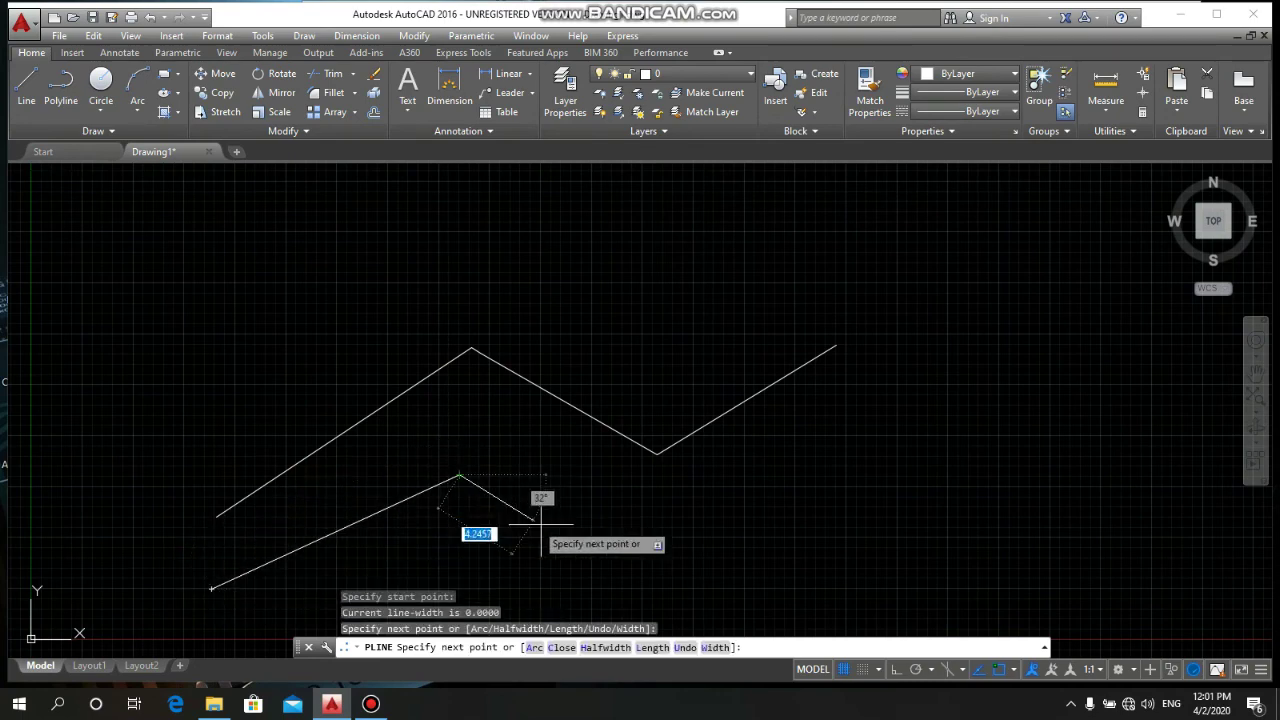
left_click(633, 581)
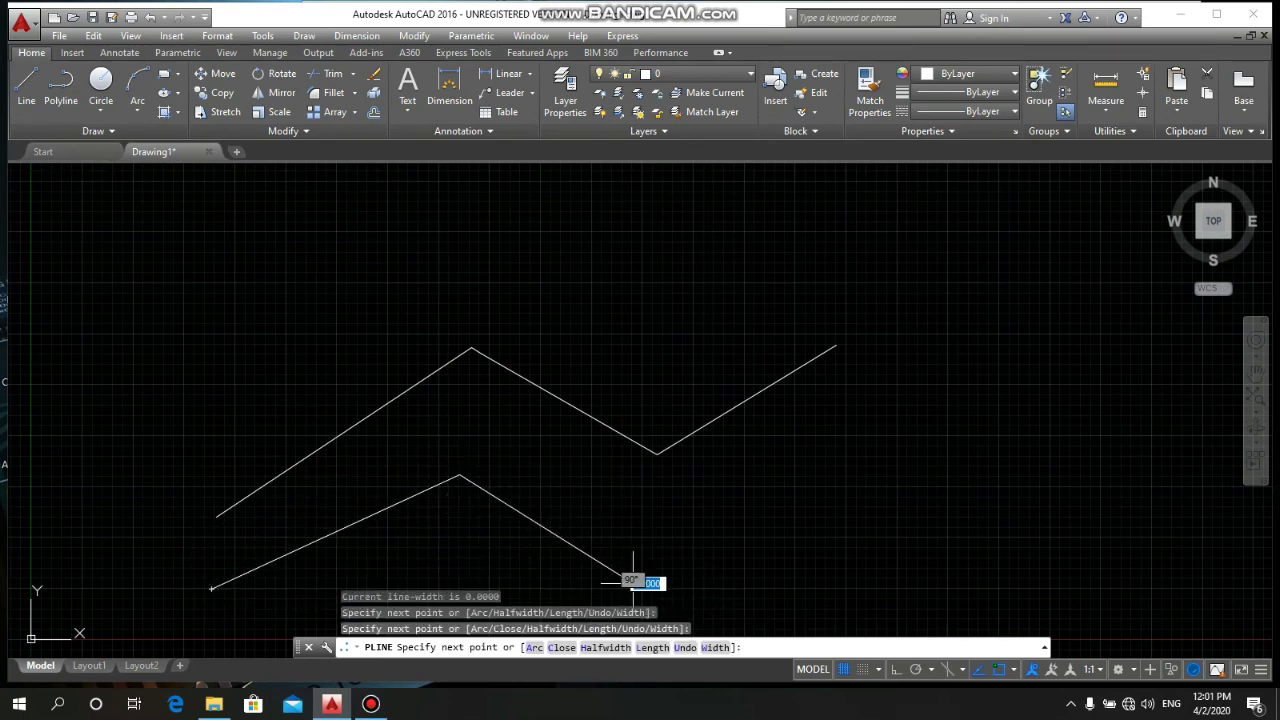
left_click(848, 423)
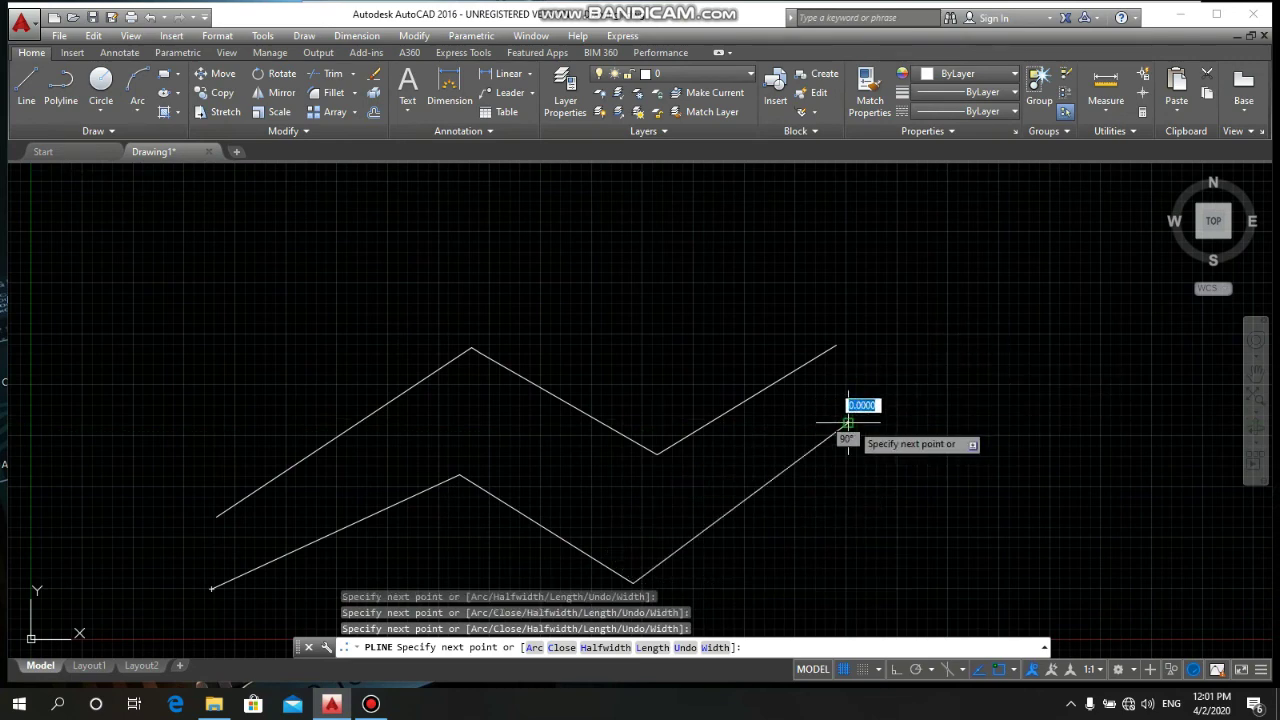
key("Escape")
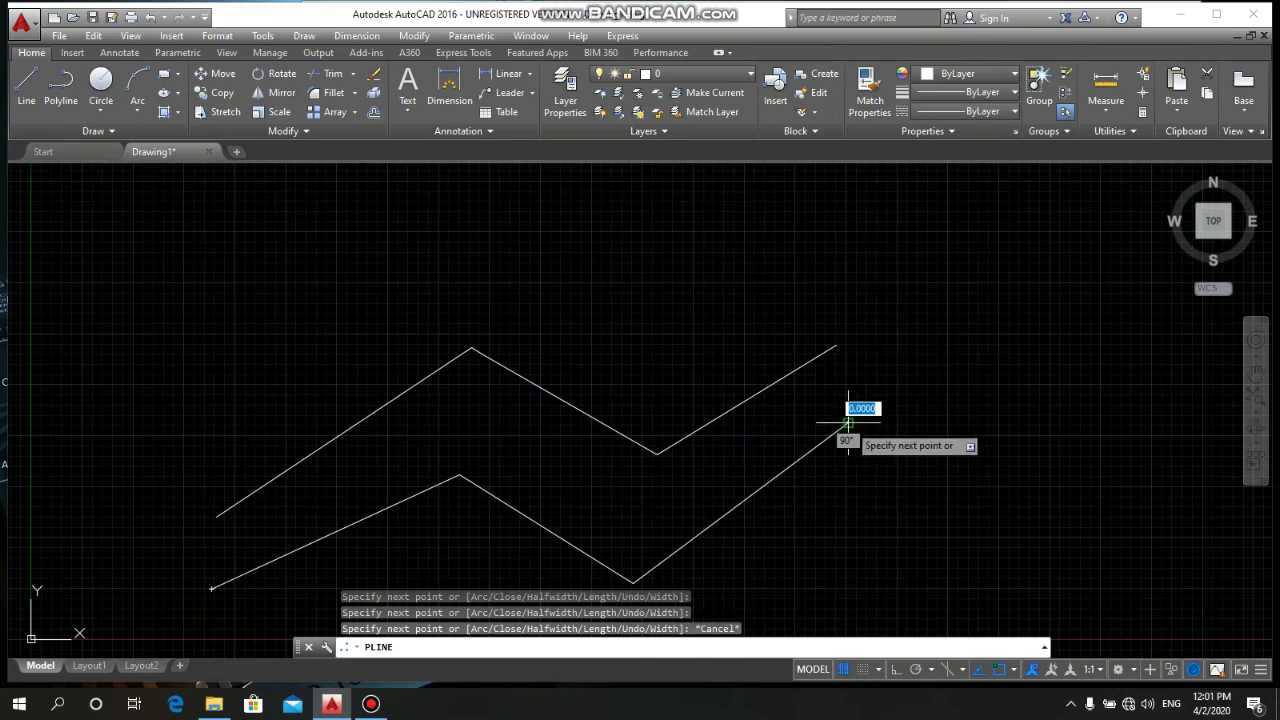
key("Escape")
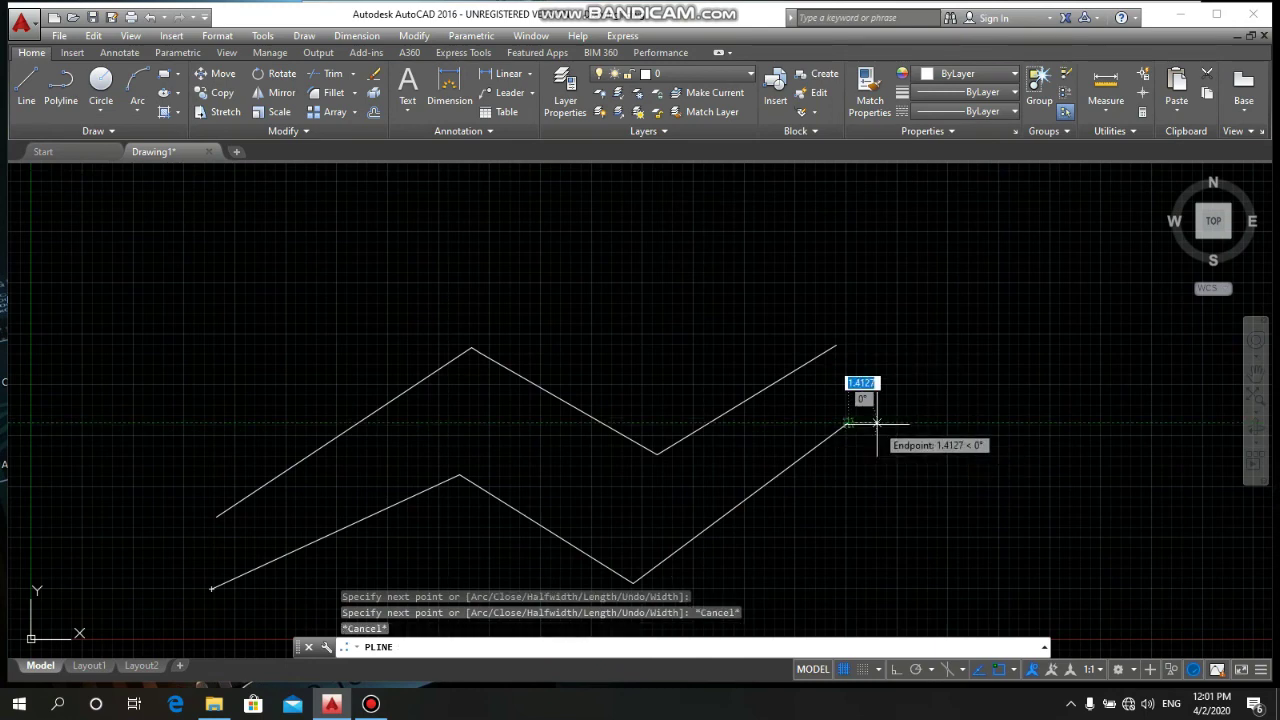
right_click(871, 423)
left_click(853, 423)
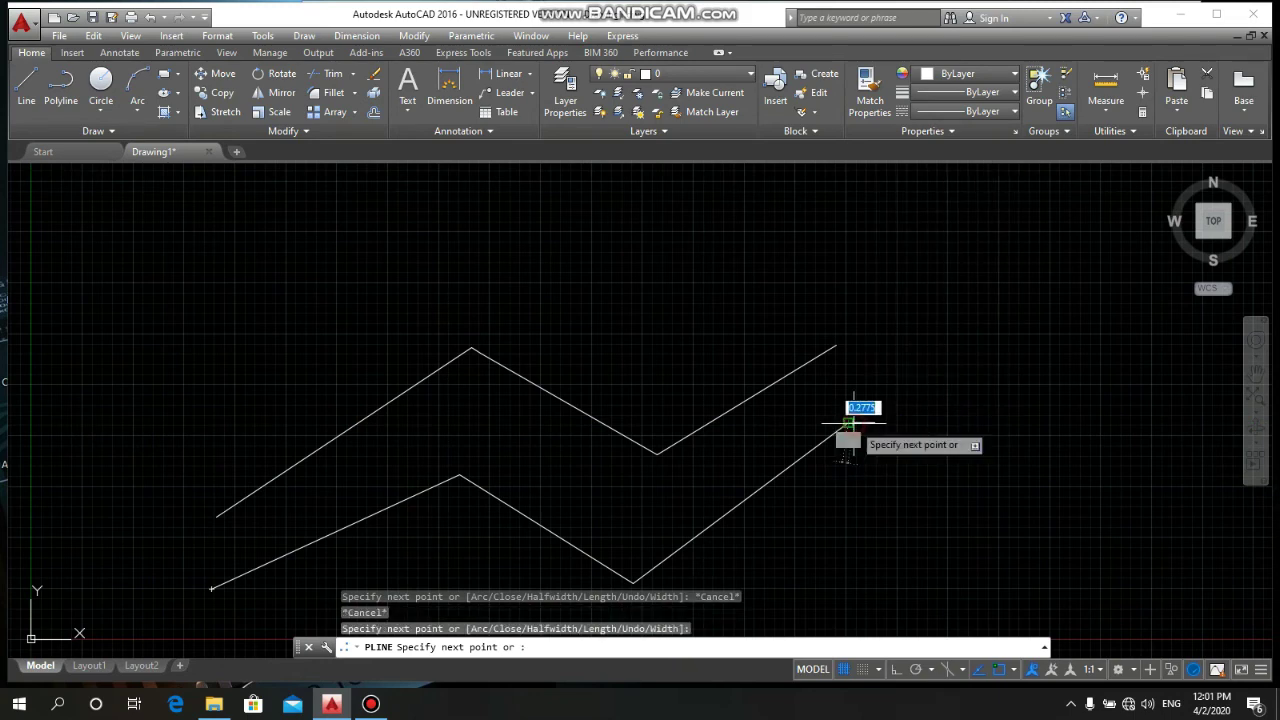
key("Return")
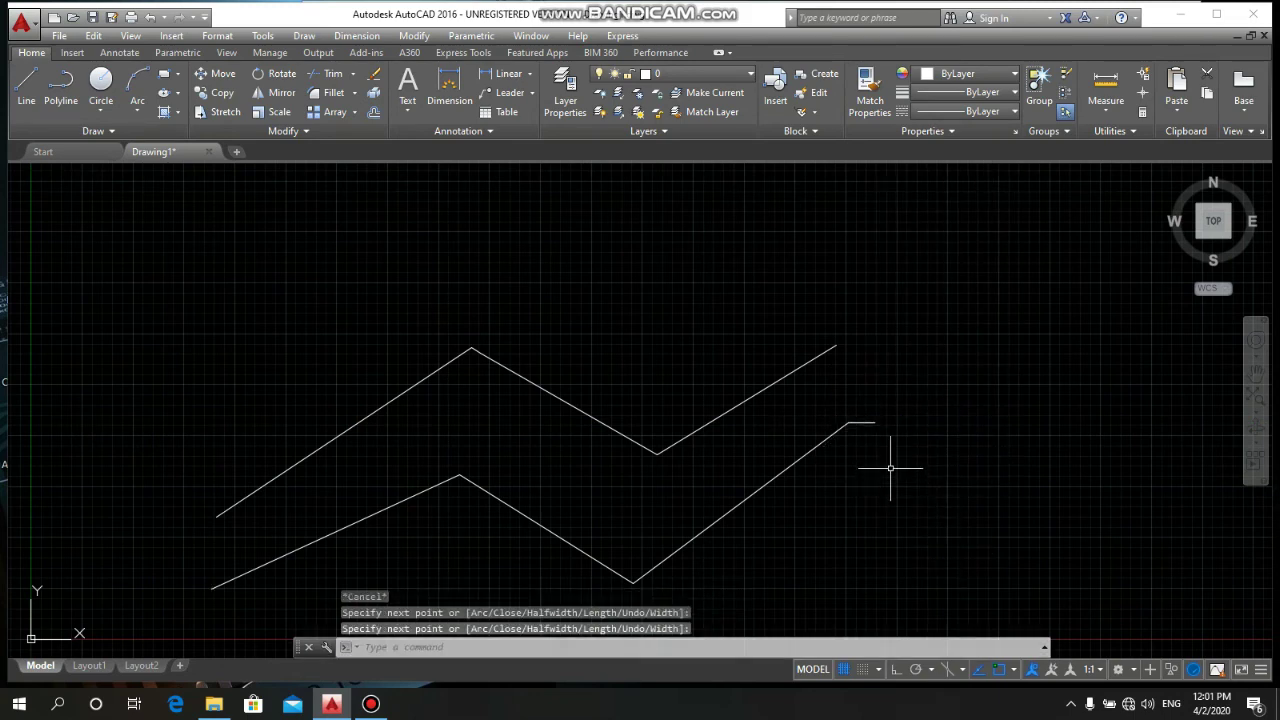
left_click(1033, 245)
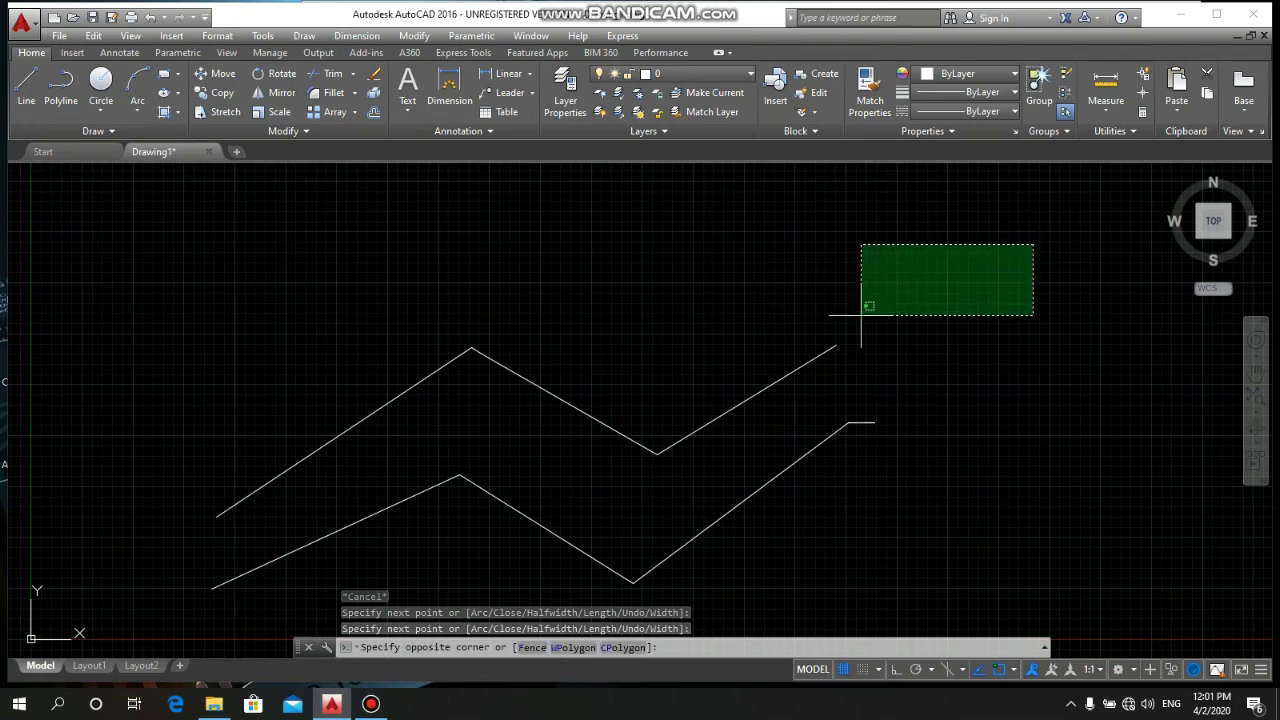
left_click(686, 596)
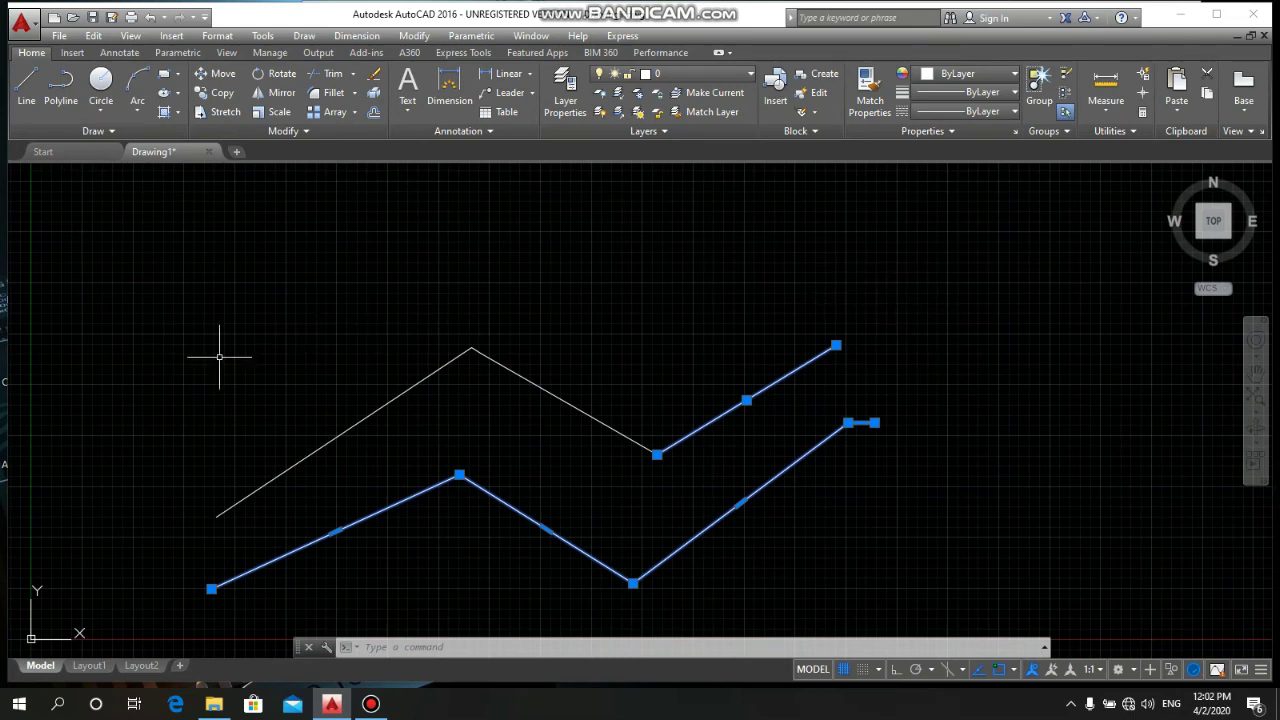
key("Escape")
left_click(104, 320)
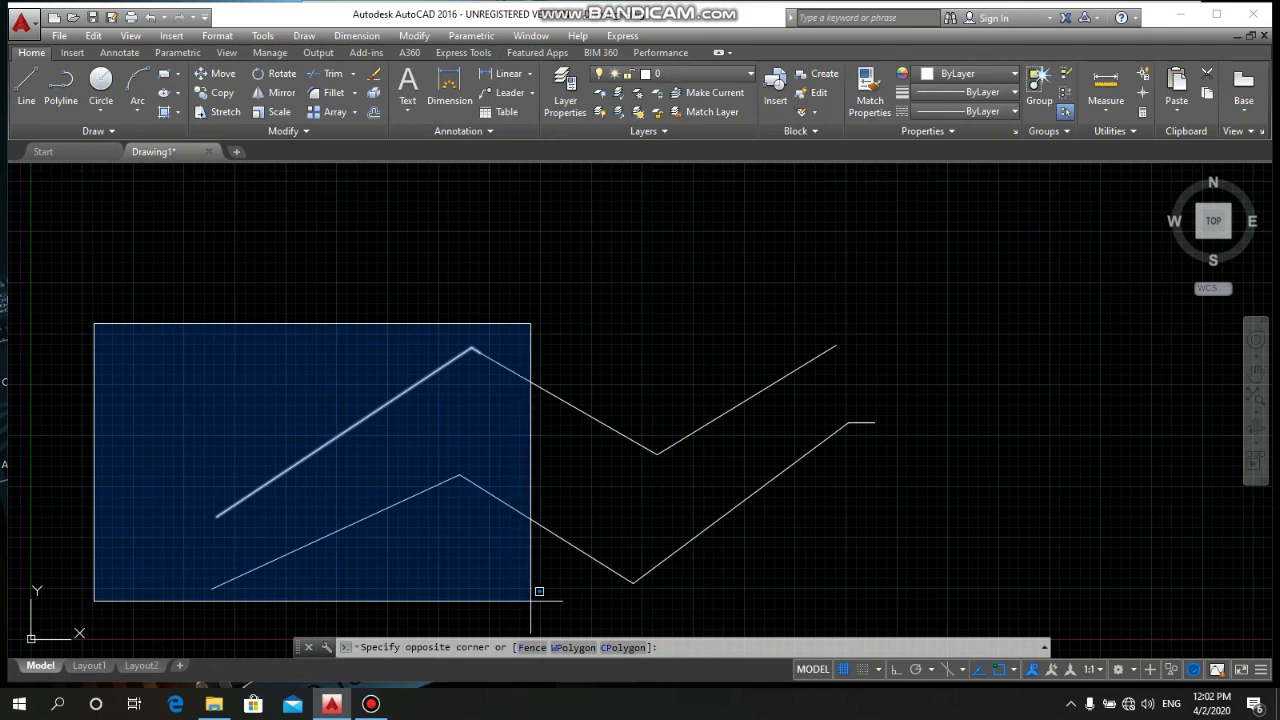
left_click(531, 600)
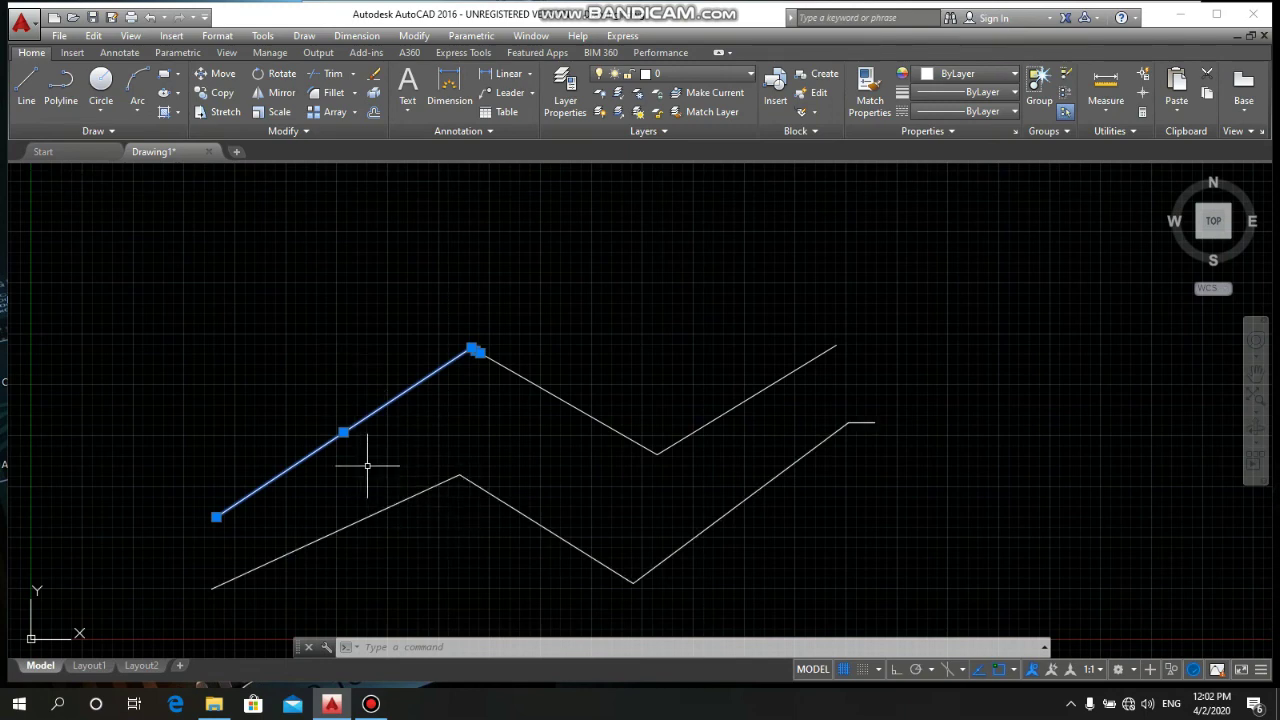
key("Escape")
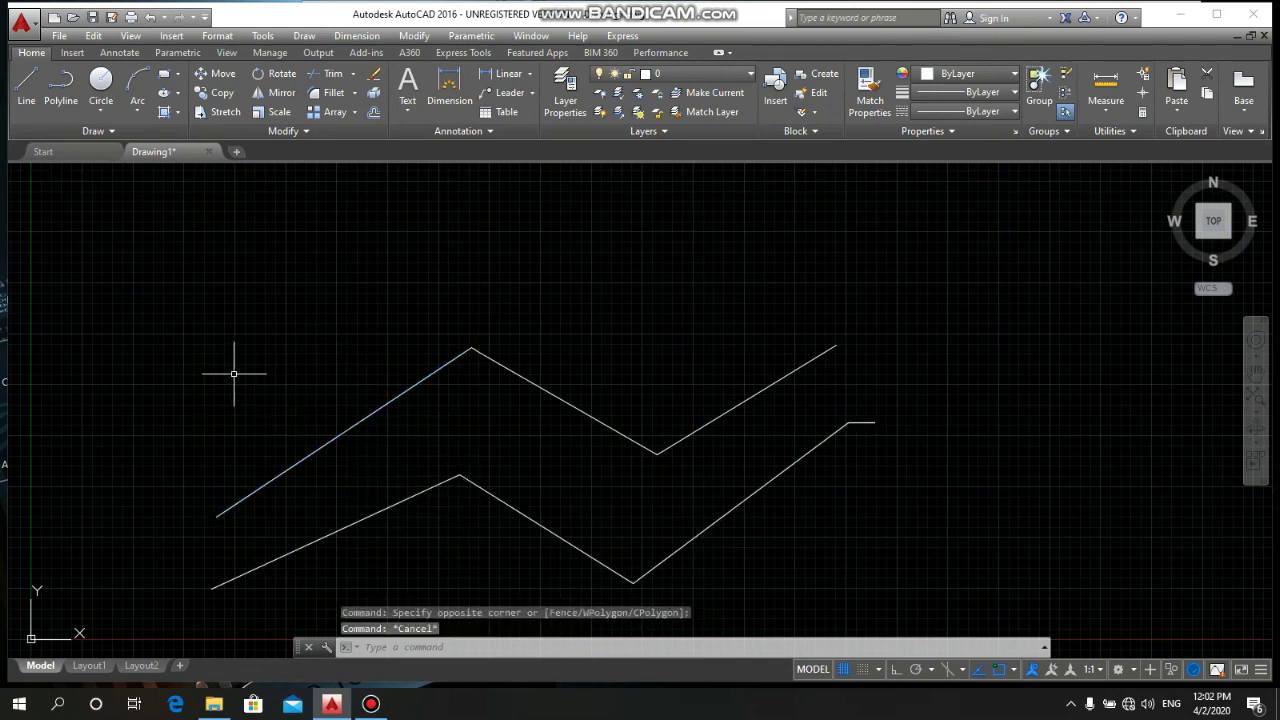
Window-select both fully enclosed zigzags, then clear the selection.
left_click(143, 283)
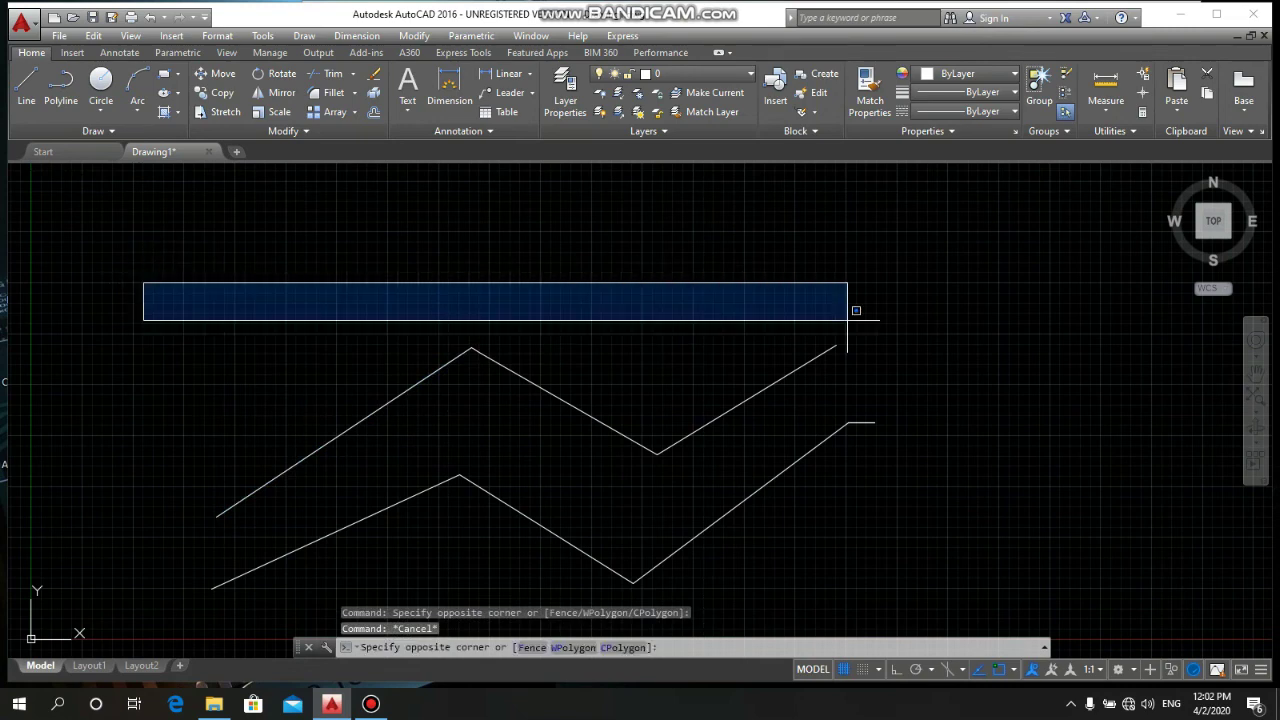
left_click(935, 601)
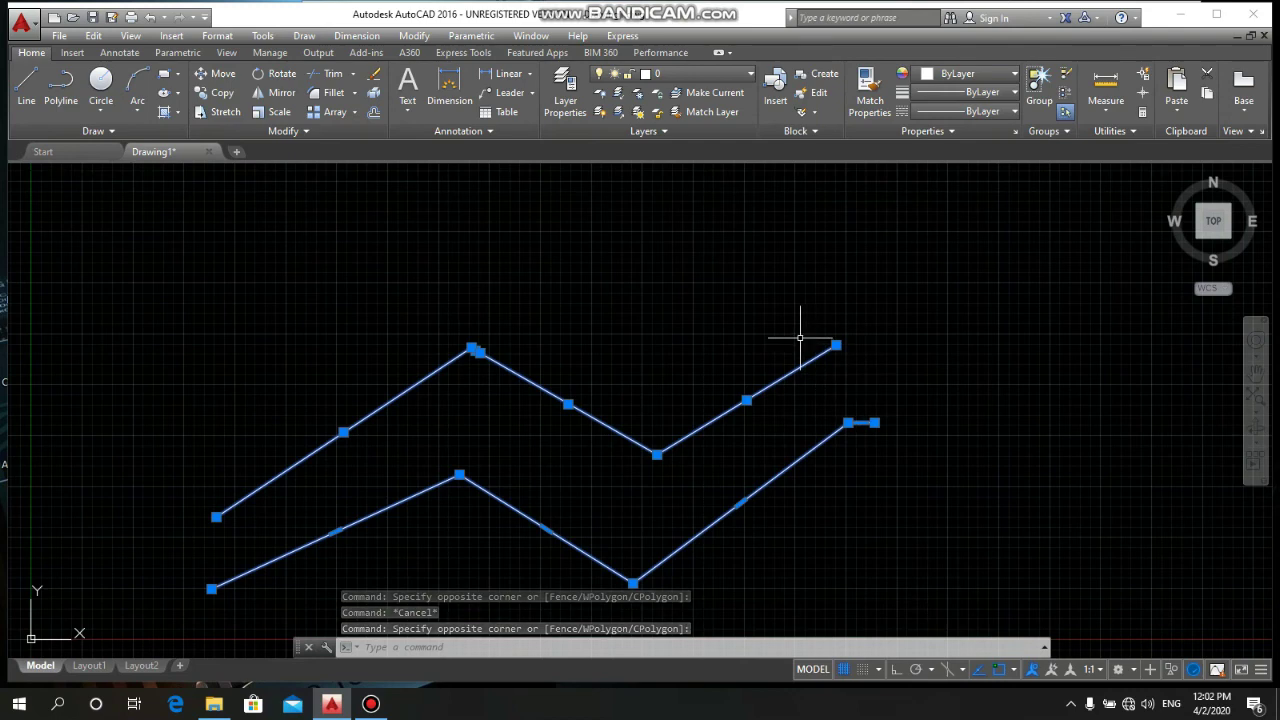
key("Escape")
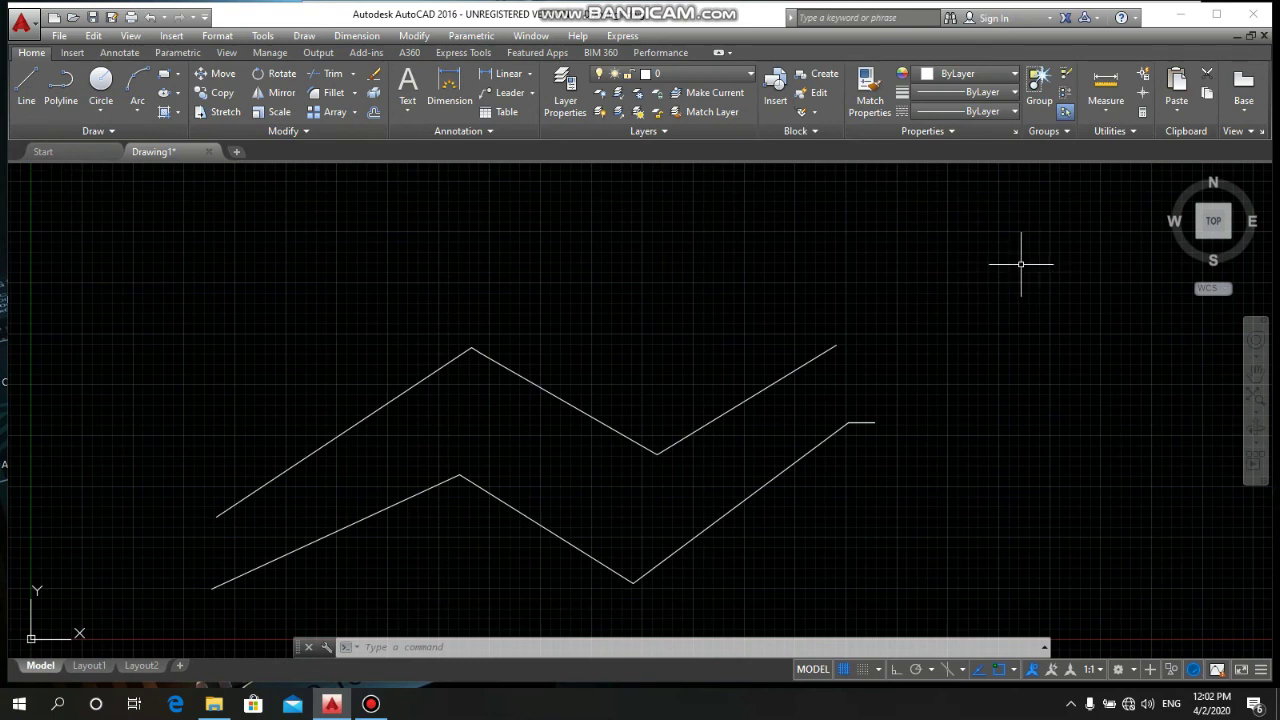
Crossing-select the upper line's right-hand segment and the whole lower polyline.
left_click(1021, 263)
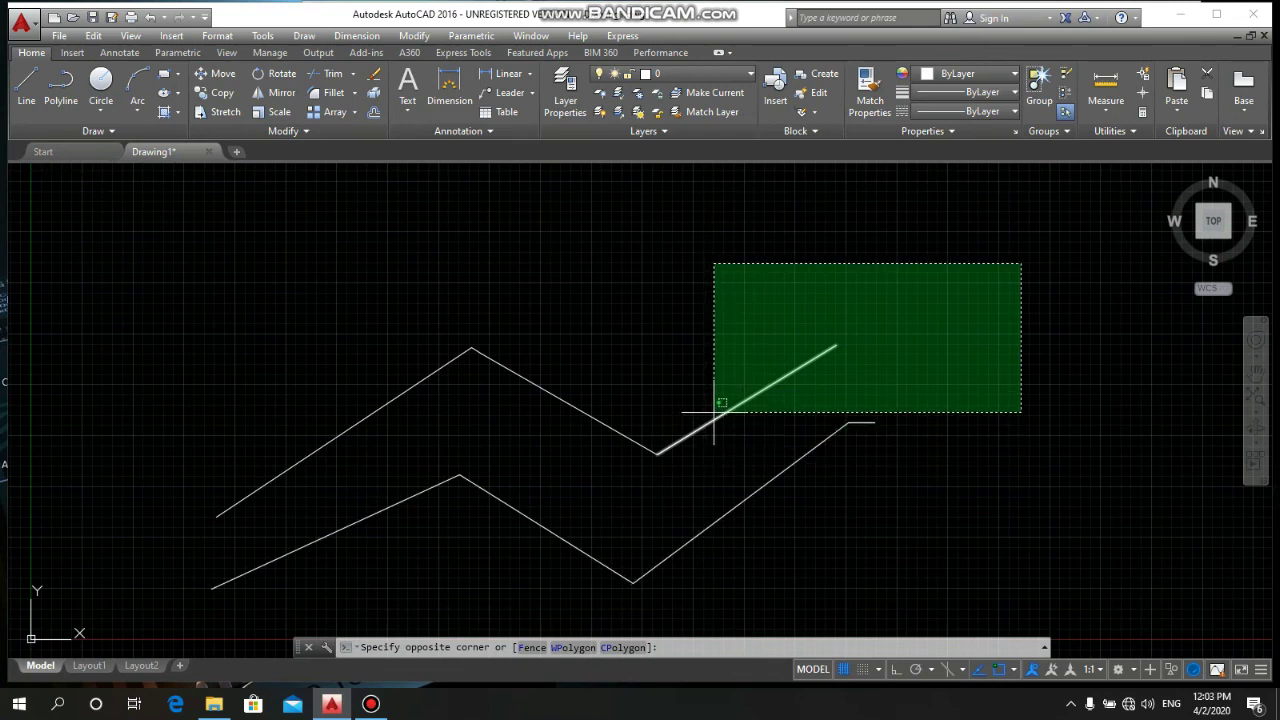
left_click(716, 417)
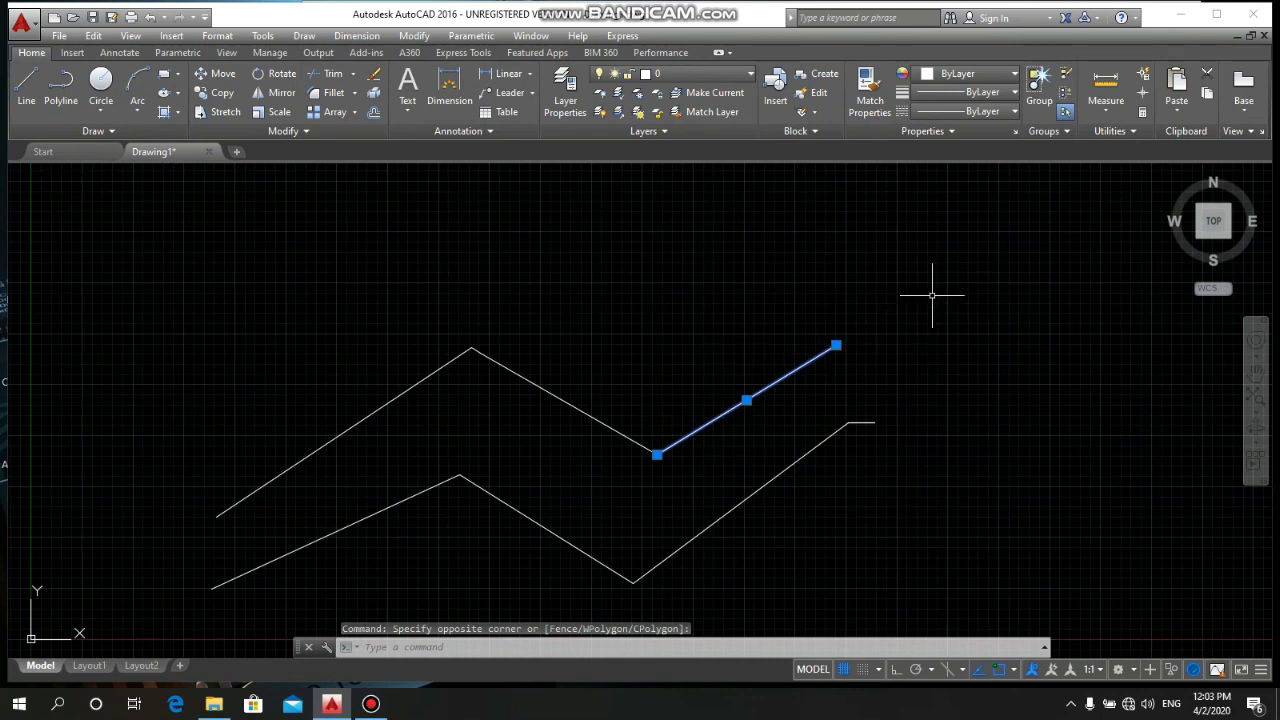
left_click(1000, 260)
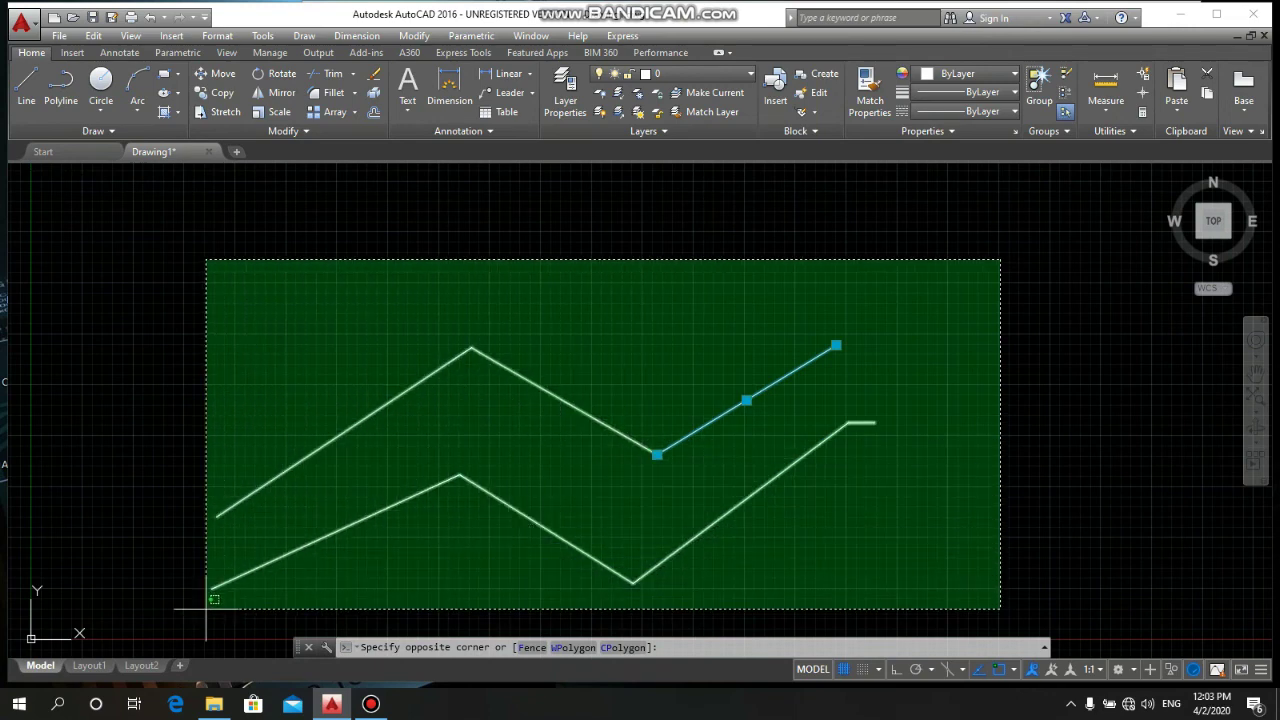
left_click(698, 586)
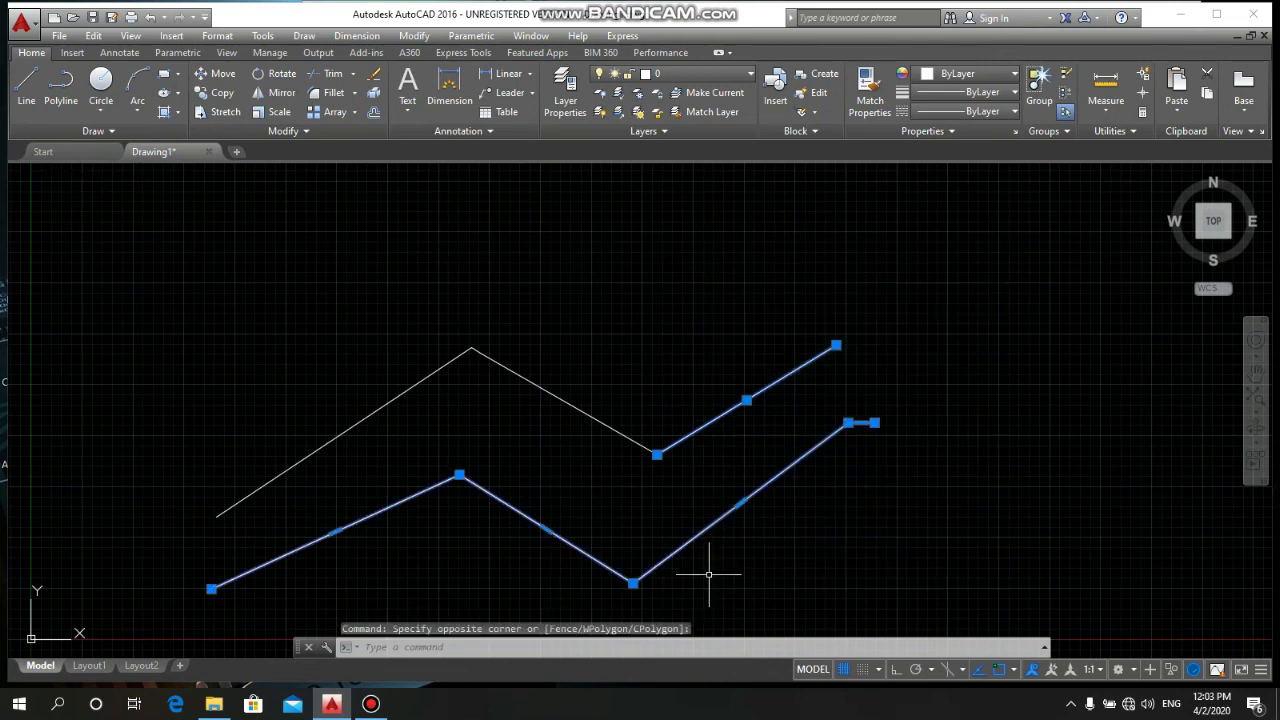